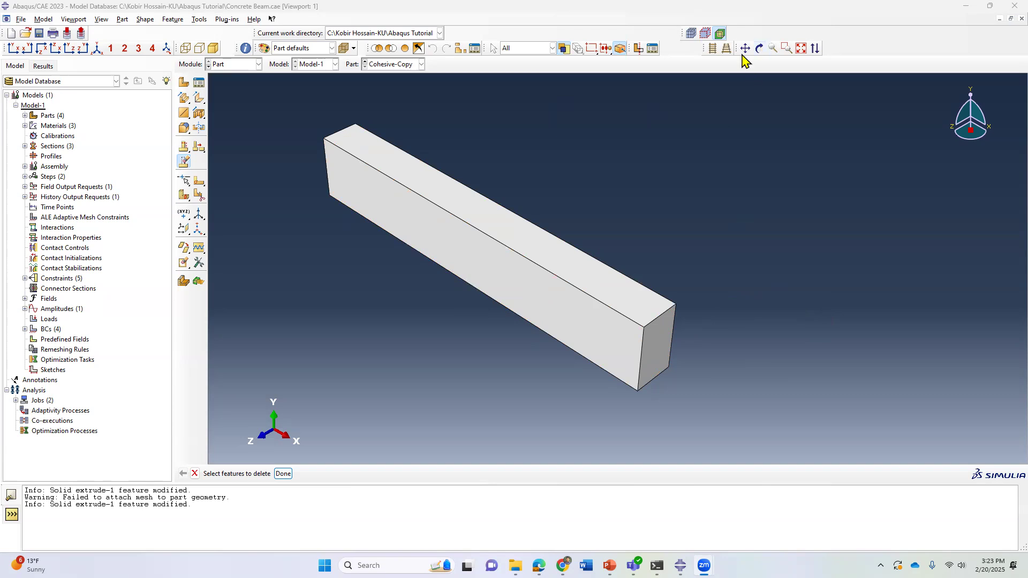
click(759, 48)
drag(501, 285, 672, 204)
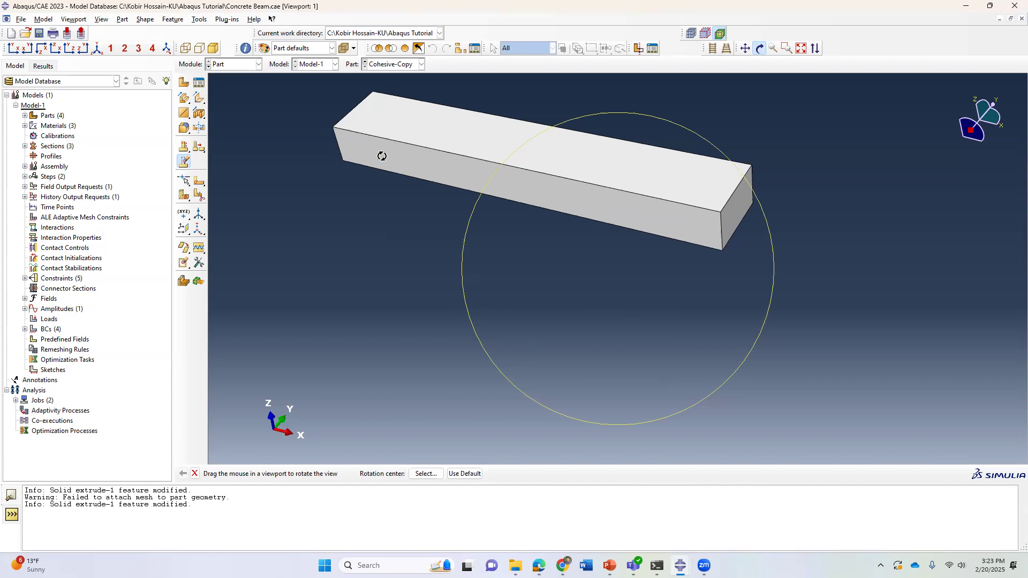
drag(539, 185, 443, 223)
drag(535, 236, 484, 204)
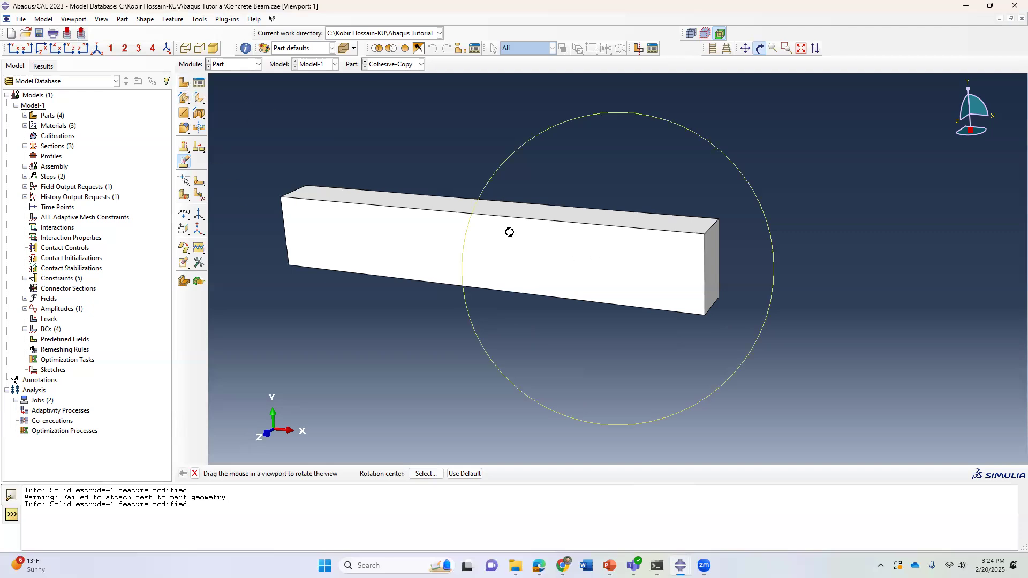
click(204, 188)
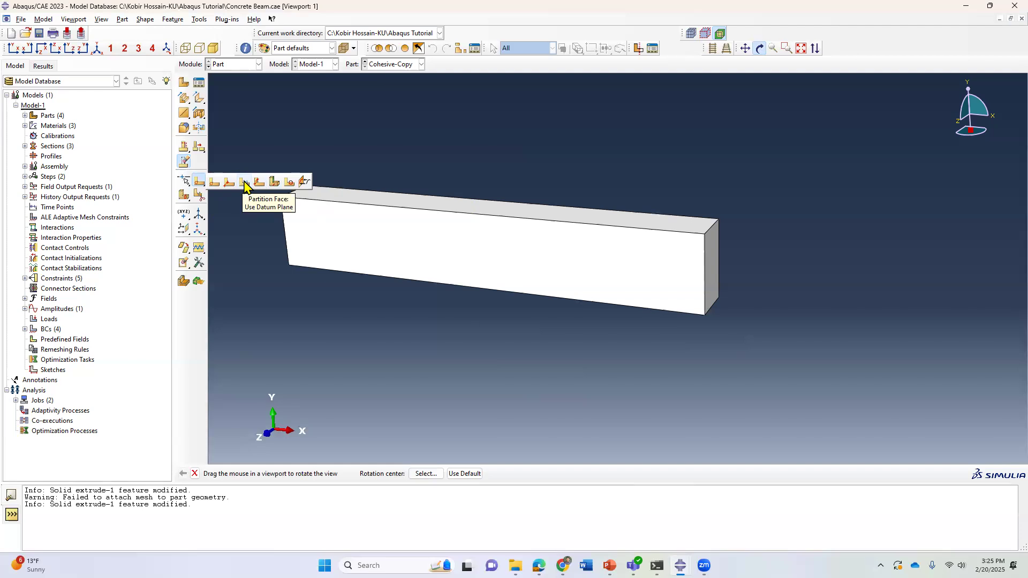
click(245, 184)
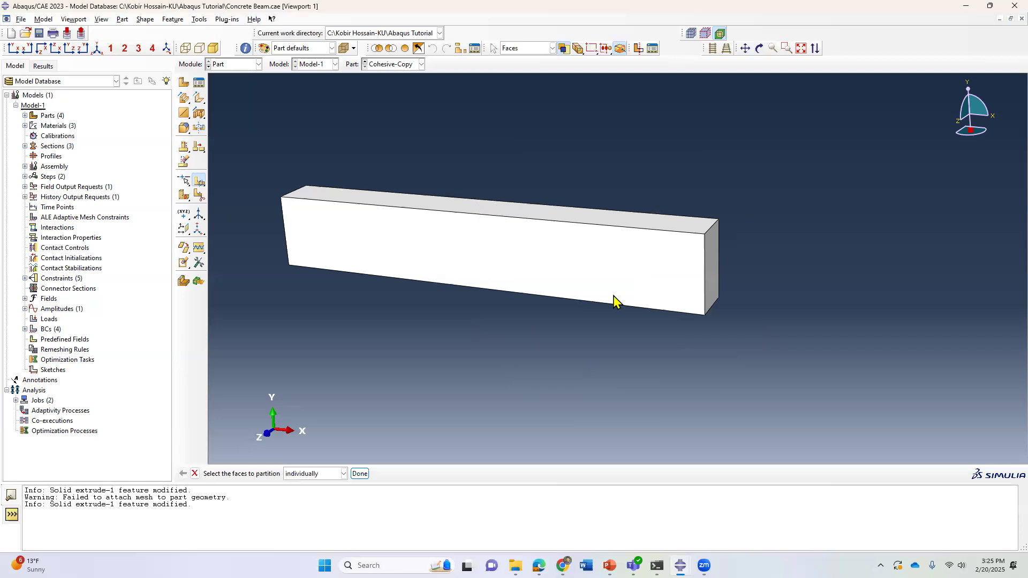
click(759, 48)
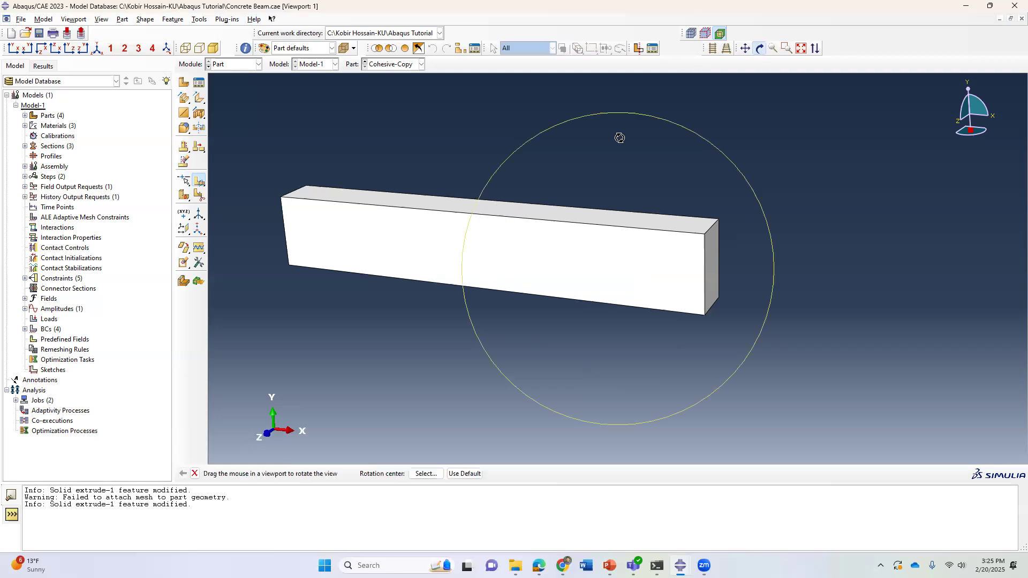
click(97, 49)
drag(615, 294, 407, 279)
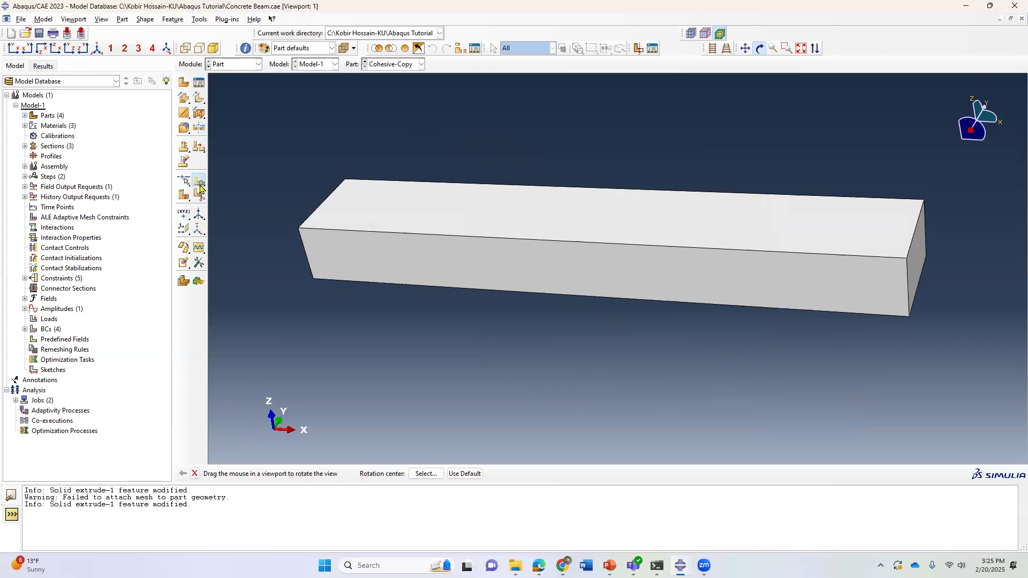
key(Escape)
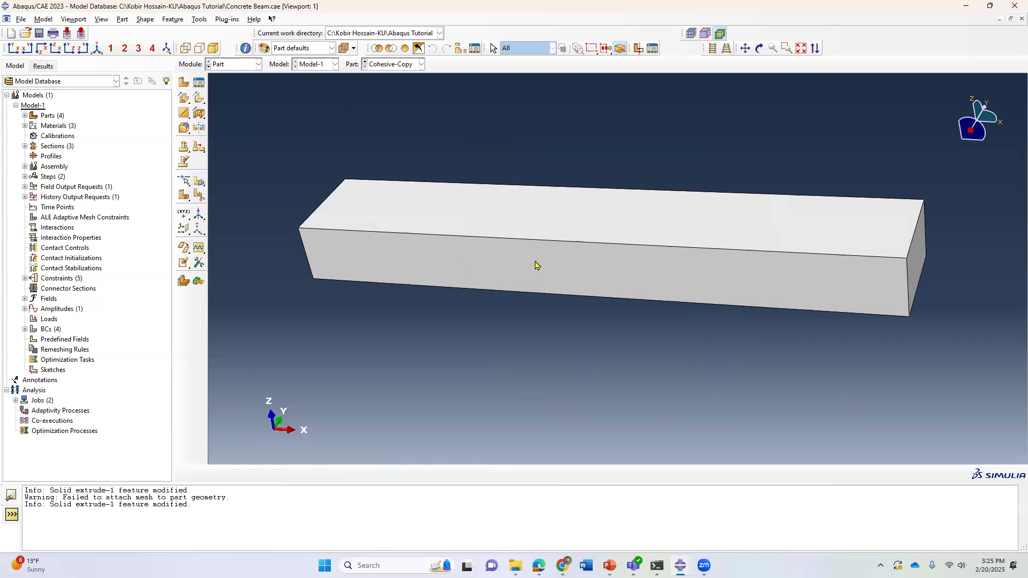
Start a datum-plane face partition and select the beam's long front face as the face to partition.
click(198, 182)
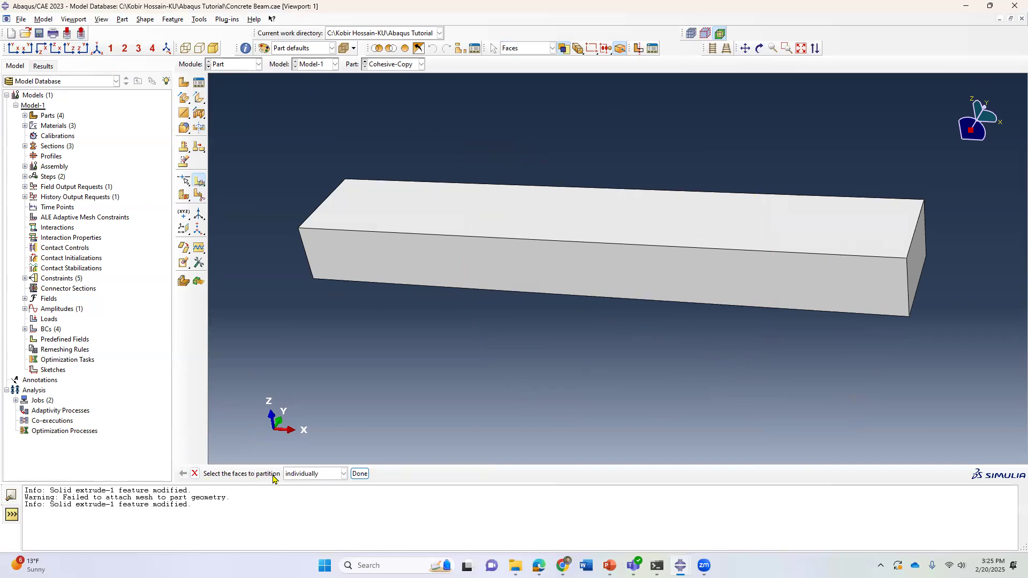
click(547, 275)
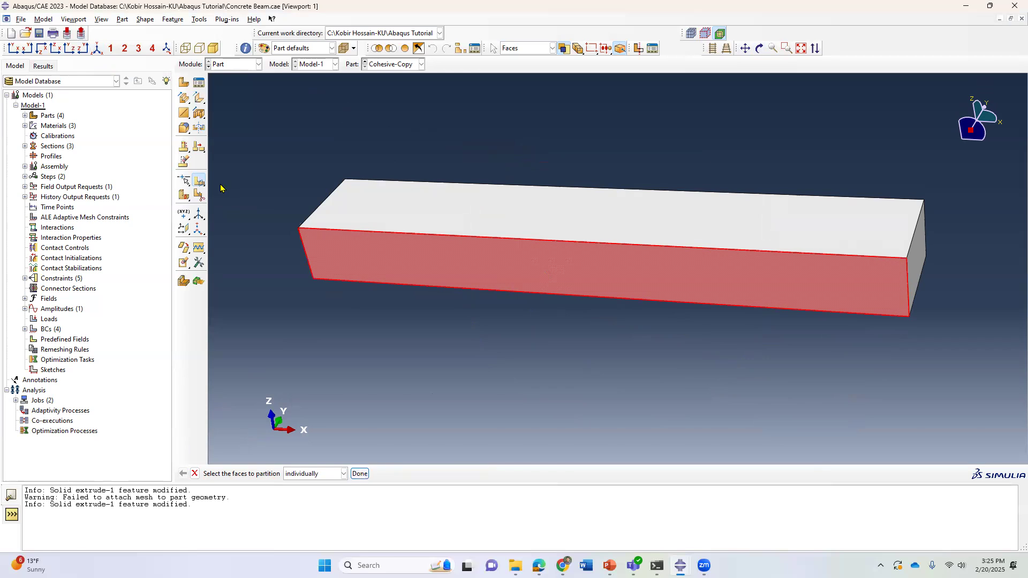
click(360, 473)
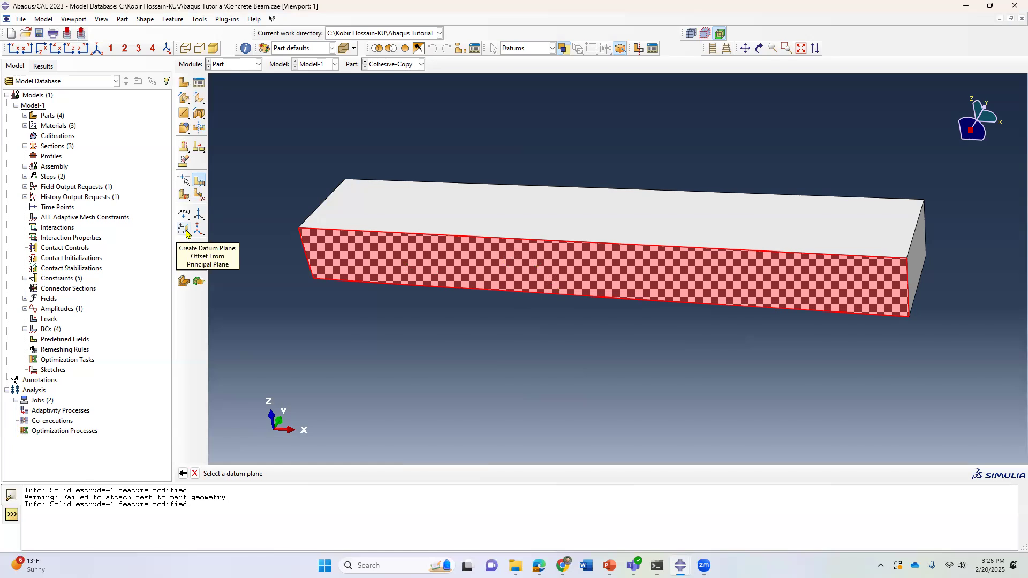
Create a datum plane offset 50 from the beam's end face, flipping the offset direction into the beam.
click(187, 234)
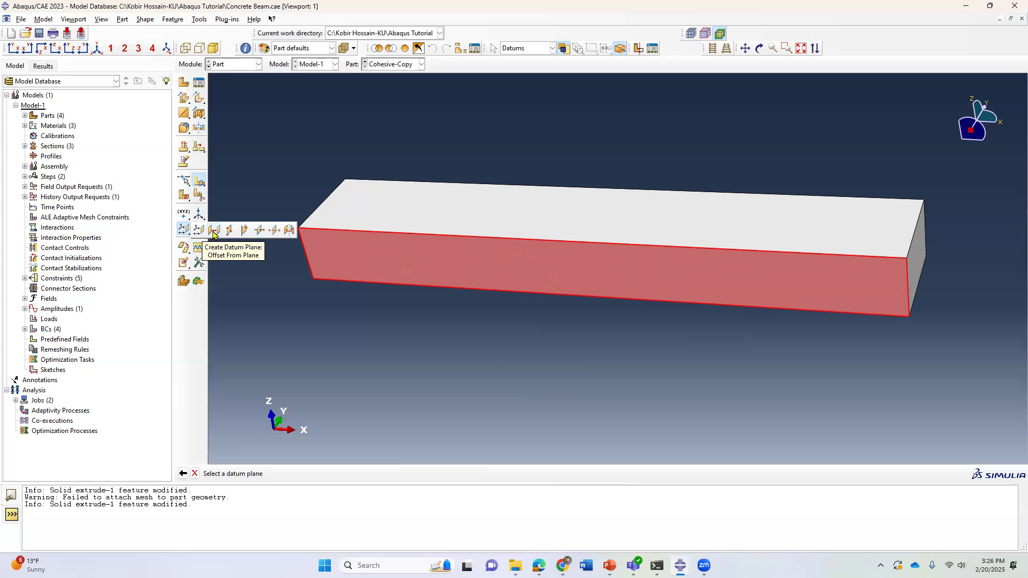
click(214, 232)
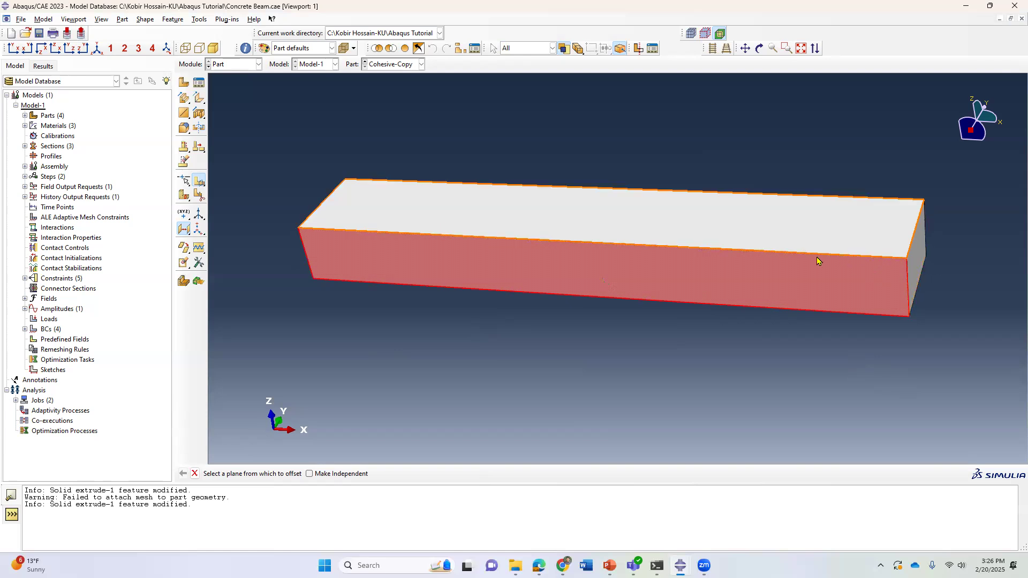
click(918, 267)
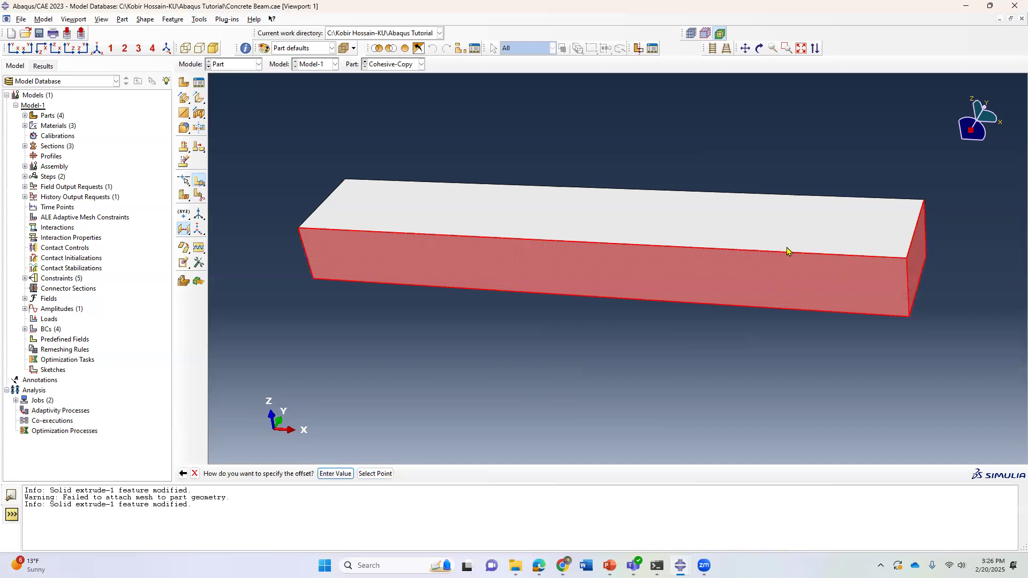
click(336, 473)
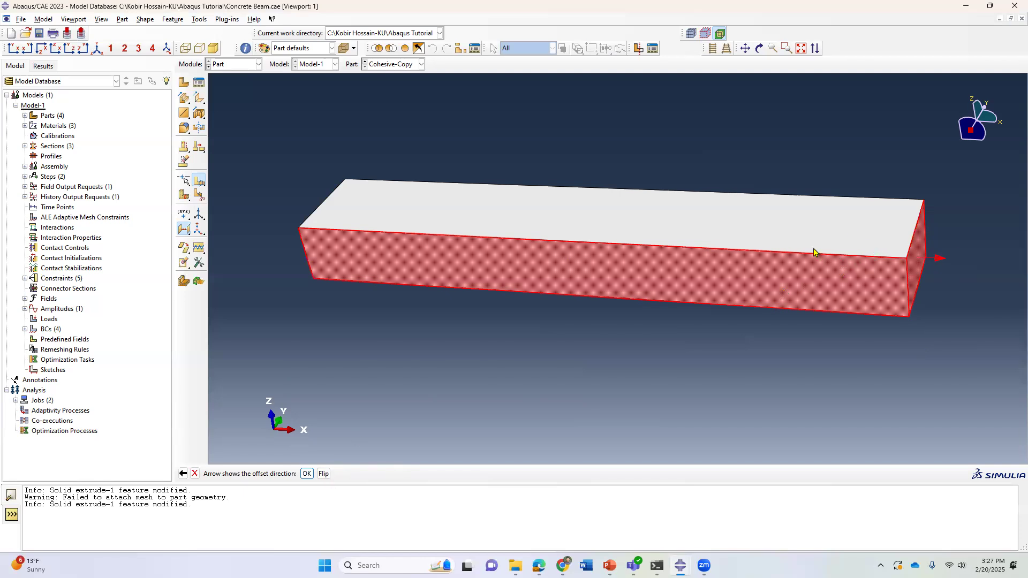
click(323, 474)
click(306, 474)
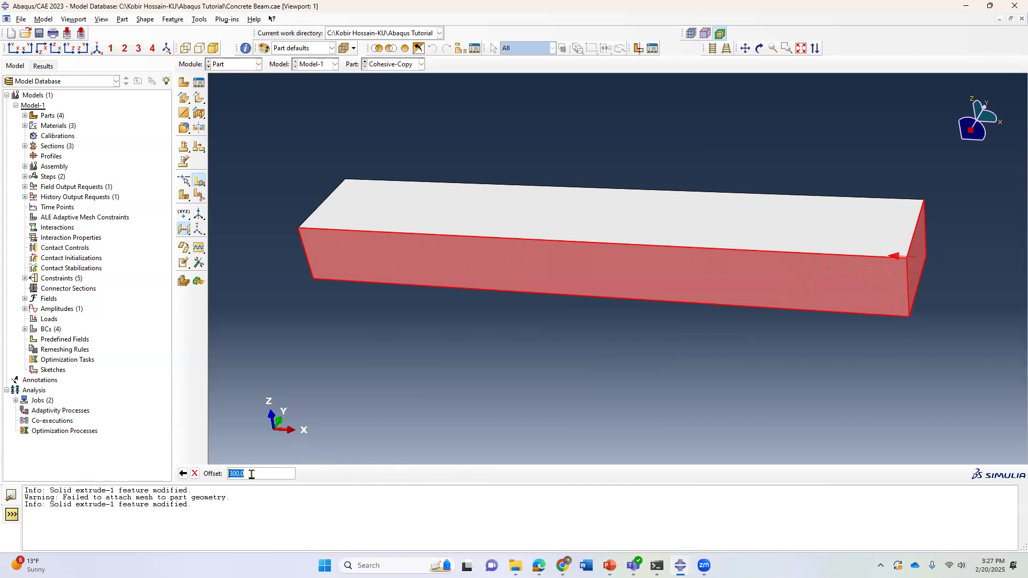
text(50)
key(Return)
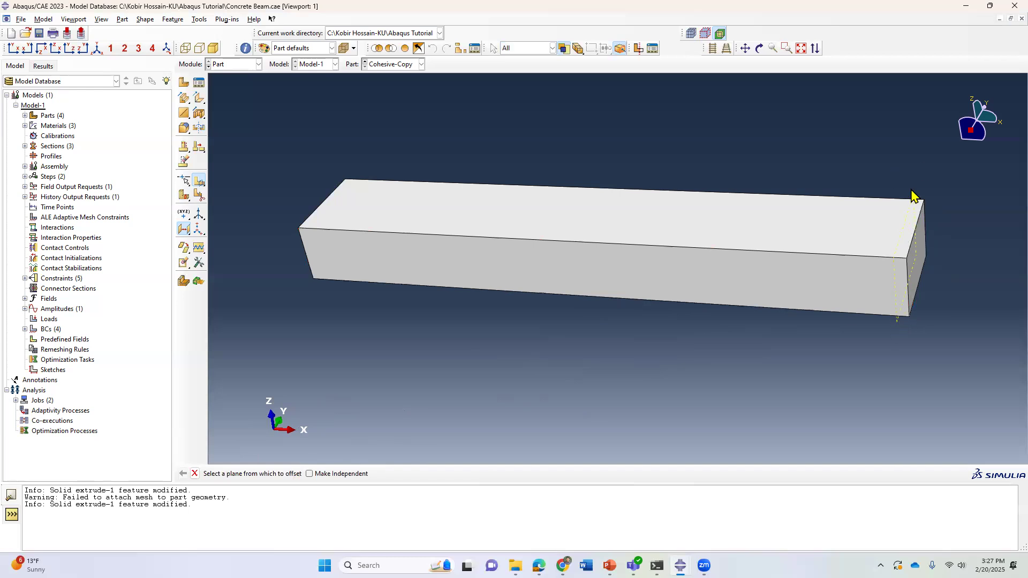
Partition the selected front face using the new 50 offset datum plane.
scroll(912, 194, down, 1)
scroll(889, 357, up, 1)
scroll(896, 350, up, 1)
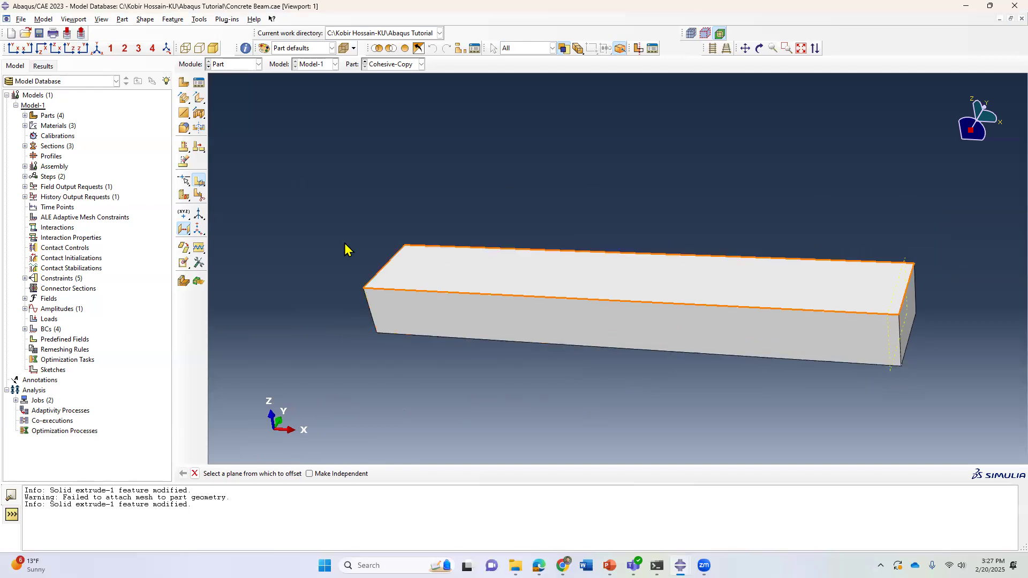
click(184, 229)
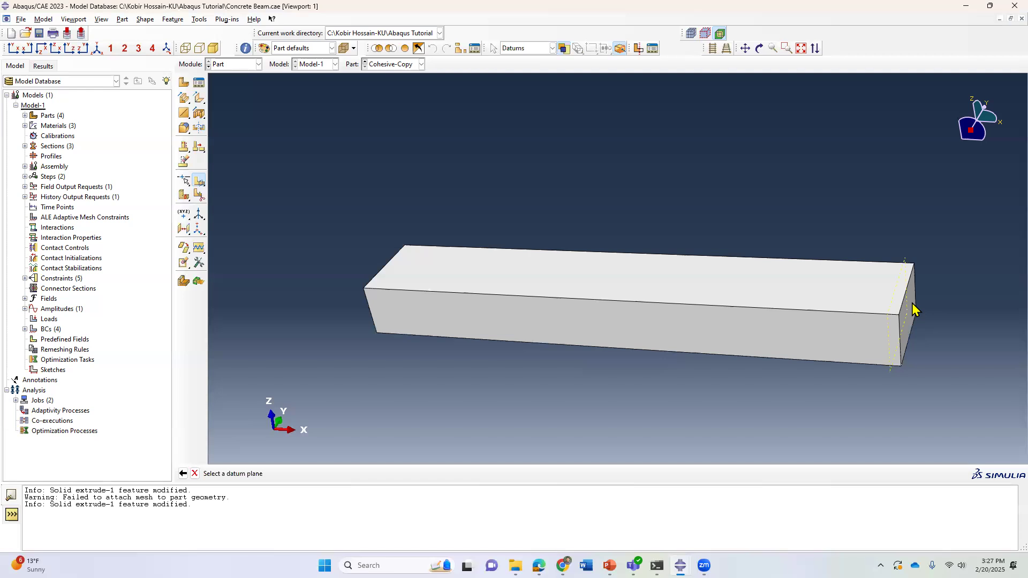
click(905, 262)
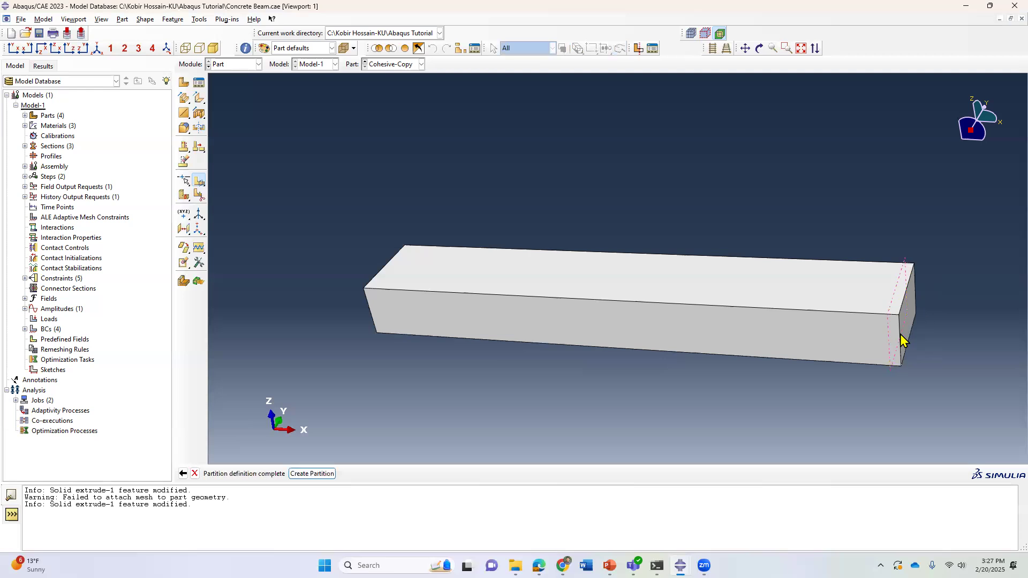
click(313, 474)
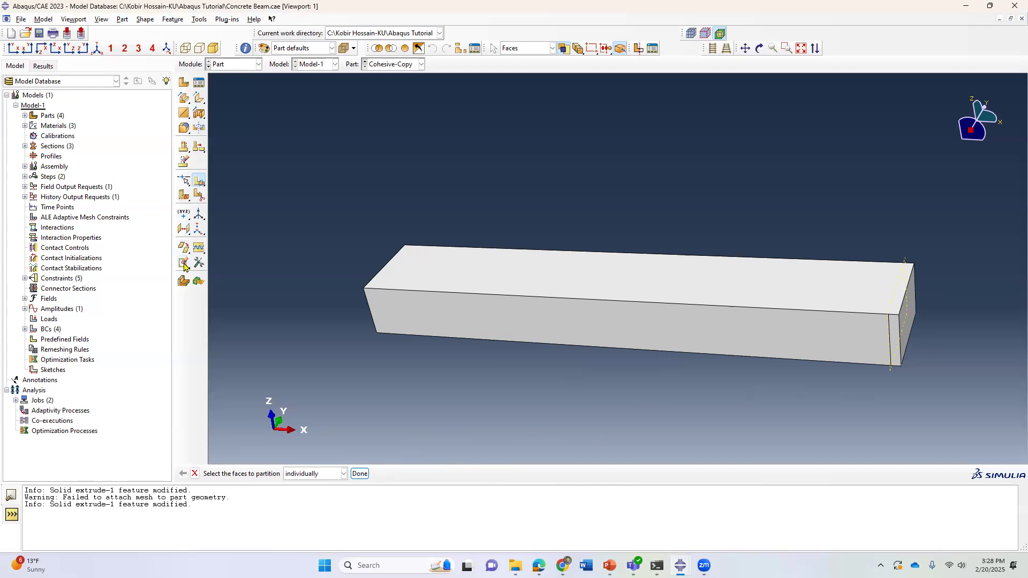
Create another datum plane offset 5 from the beam's end face, flipped inward.
click(184, 230)
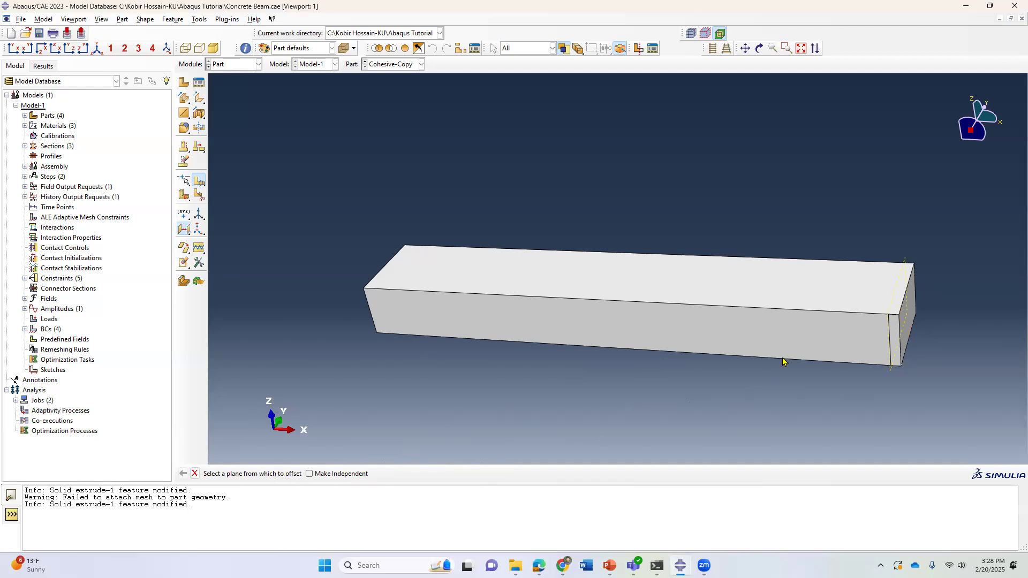
click(909, 303)
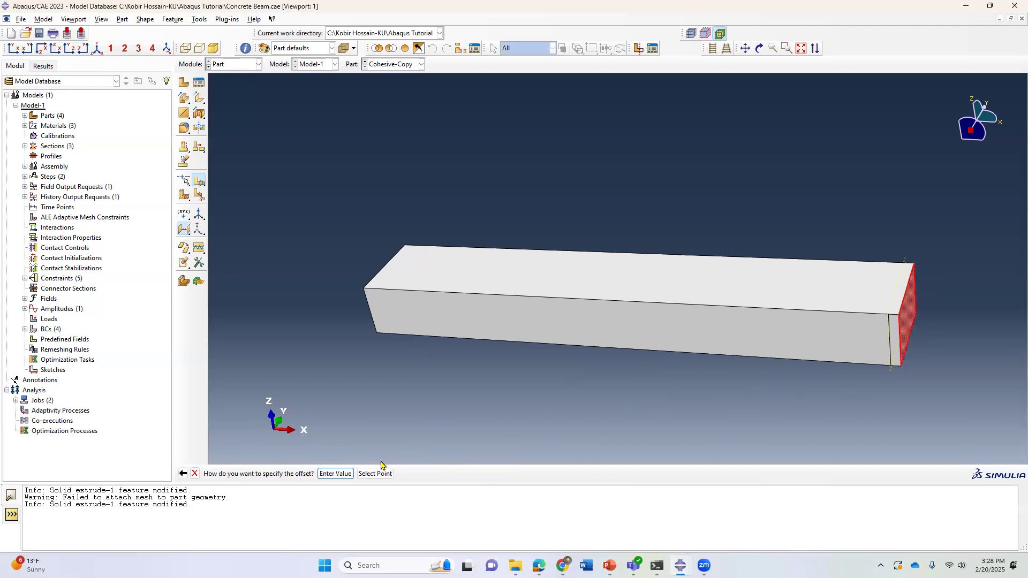
click(333, 475)
click(323, 473)
click(307, 475)
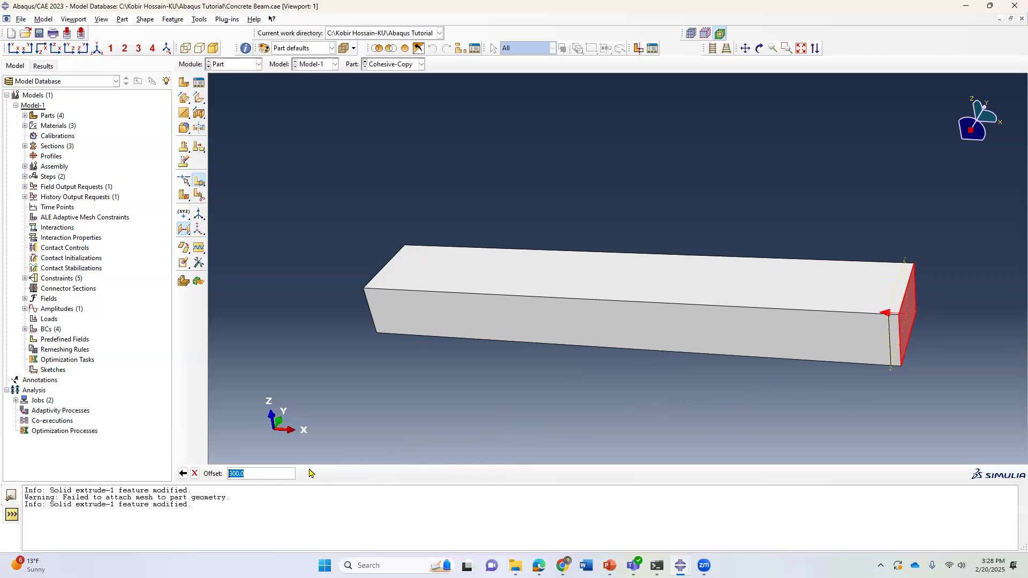
text(50)
key(Return)
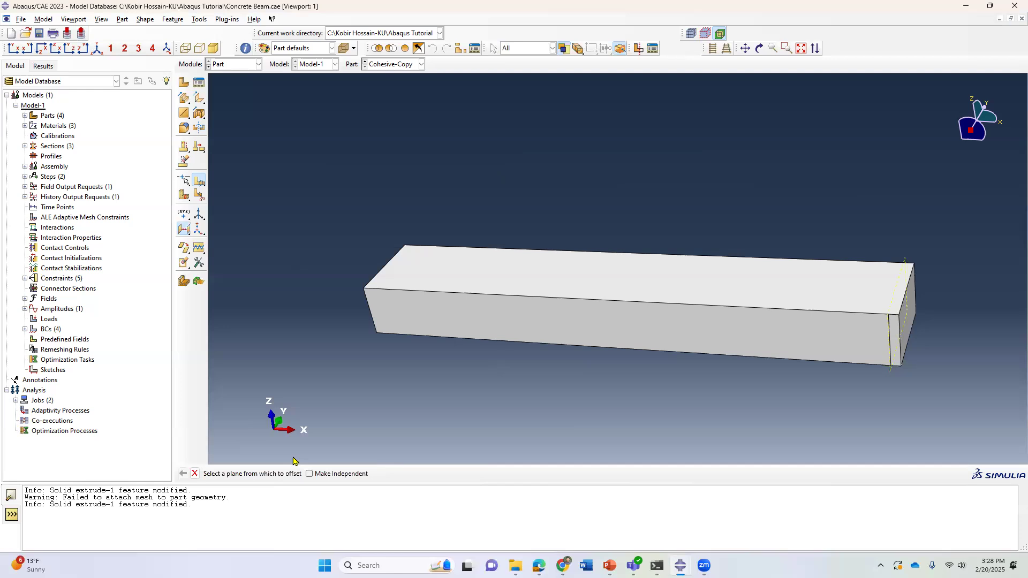
Start another datum-plane face partition and select the beam's end face to partition.
click(186, 232)
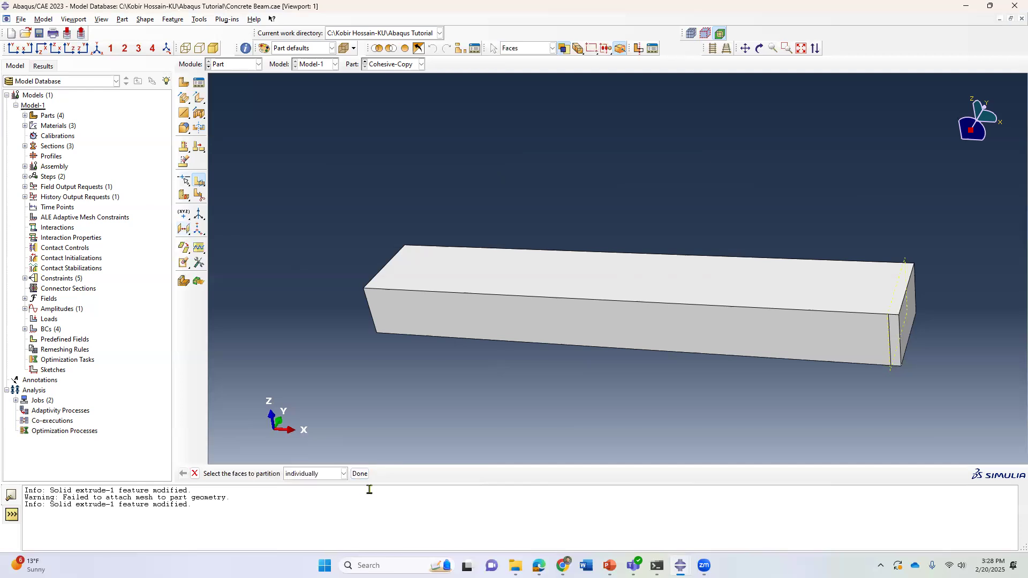
click(913, 300)
click(359, 473)
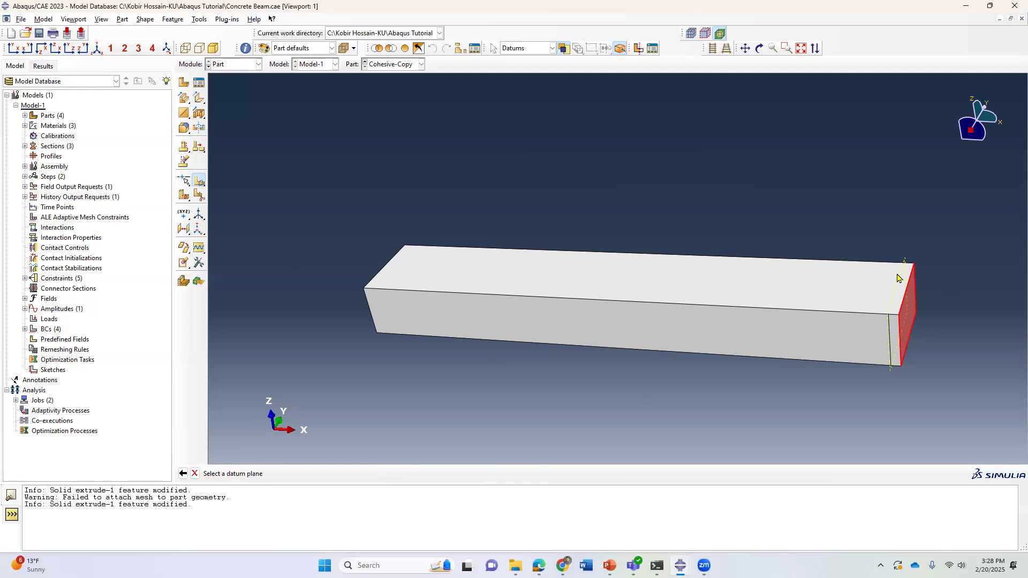
Create a datum plane offset 10 from the beam's end face, flipped inward.
click(184, 228)
click(903, 333)
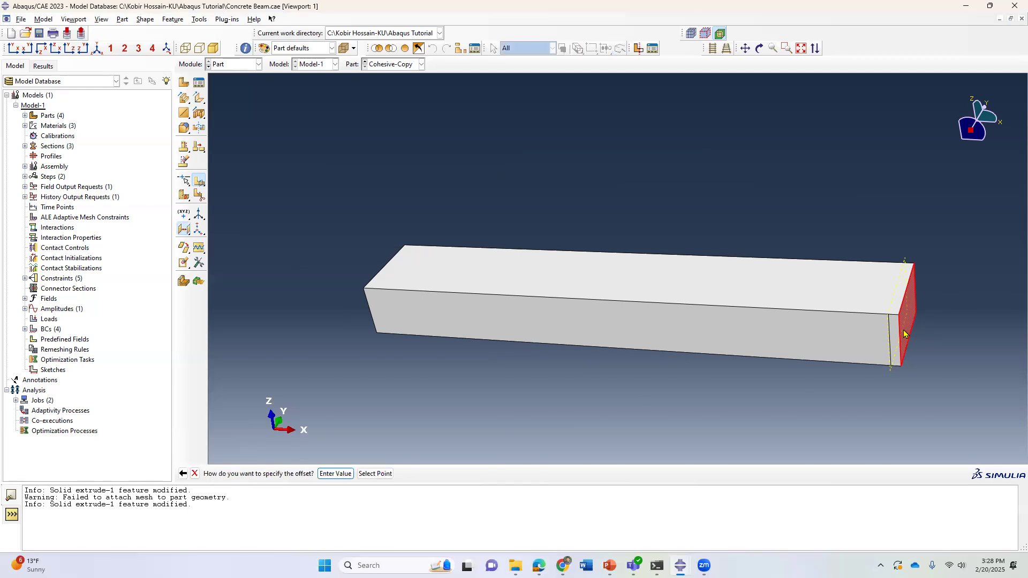
click(335, 473)
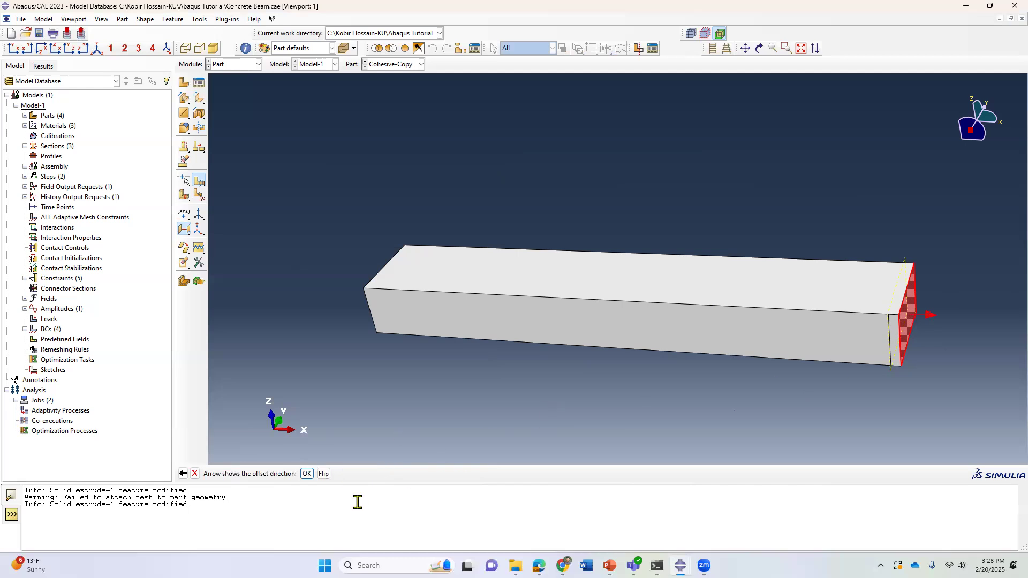
click(324, 474)
click(306, 473)
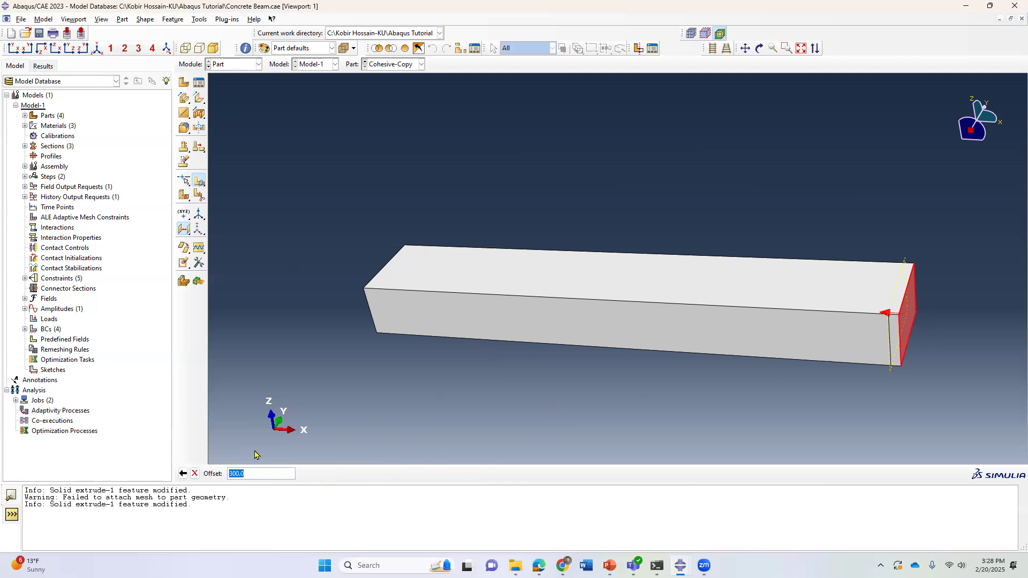
text(100)
key(Return)
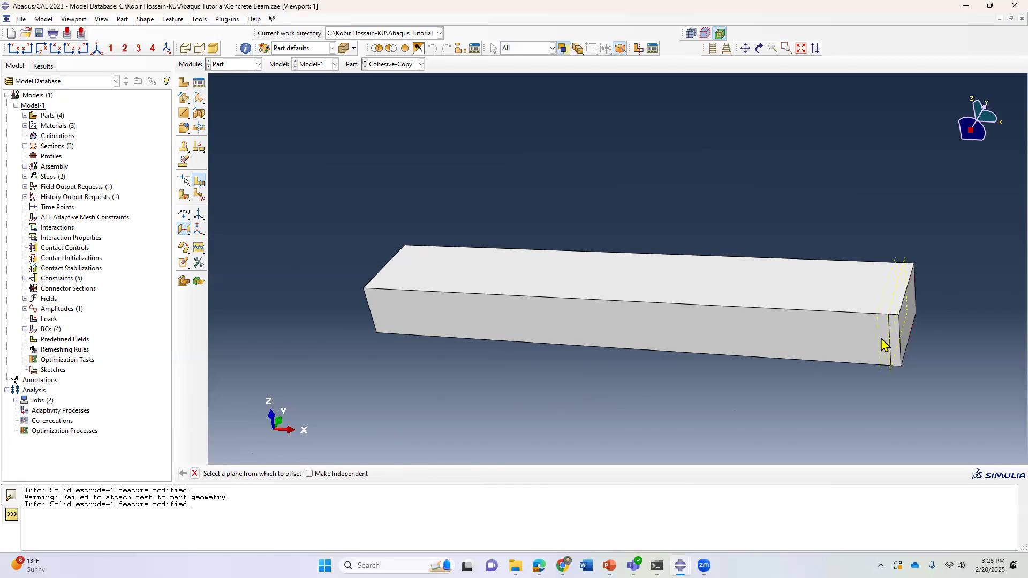
Create a datum plane offset 50 from the beam's opposite end face, flipped inward.
scroll(888, 348, up, 4)
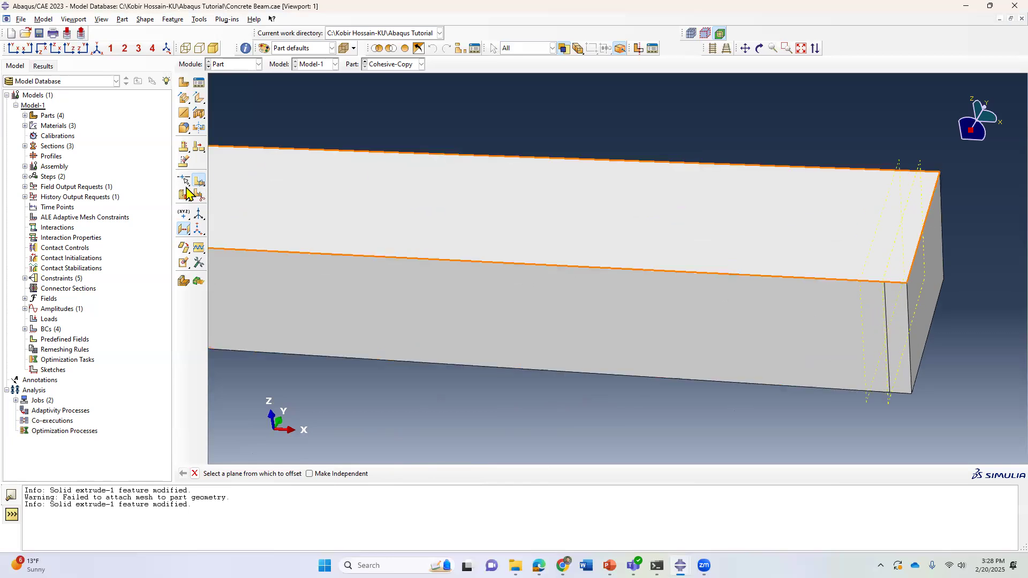
scroll(878, 343, down, 1)
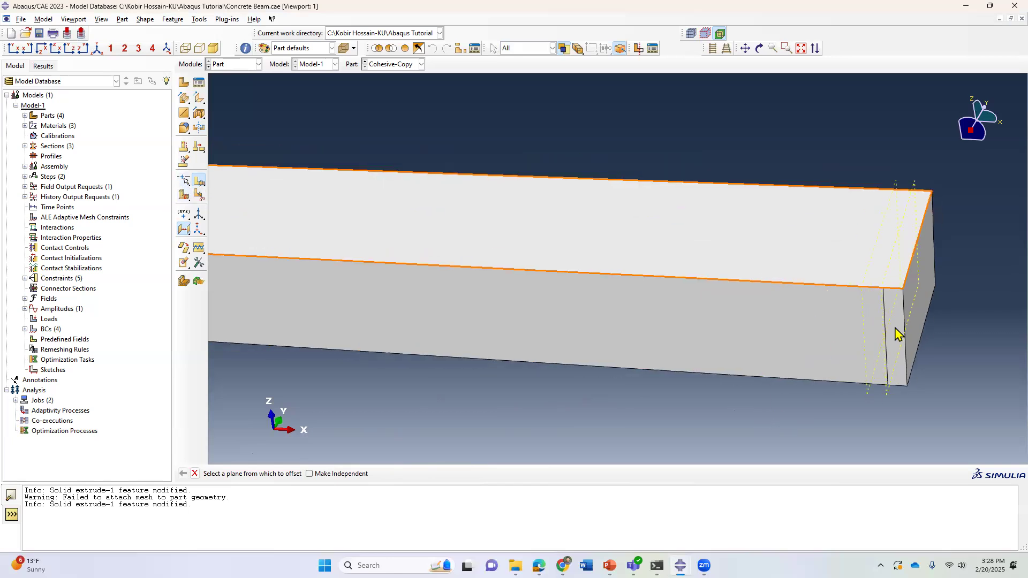
scroll(899, 348, down, 3)
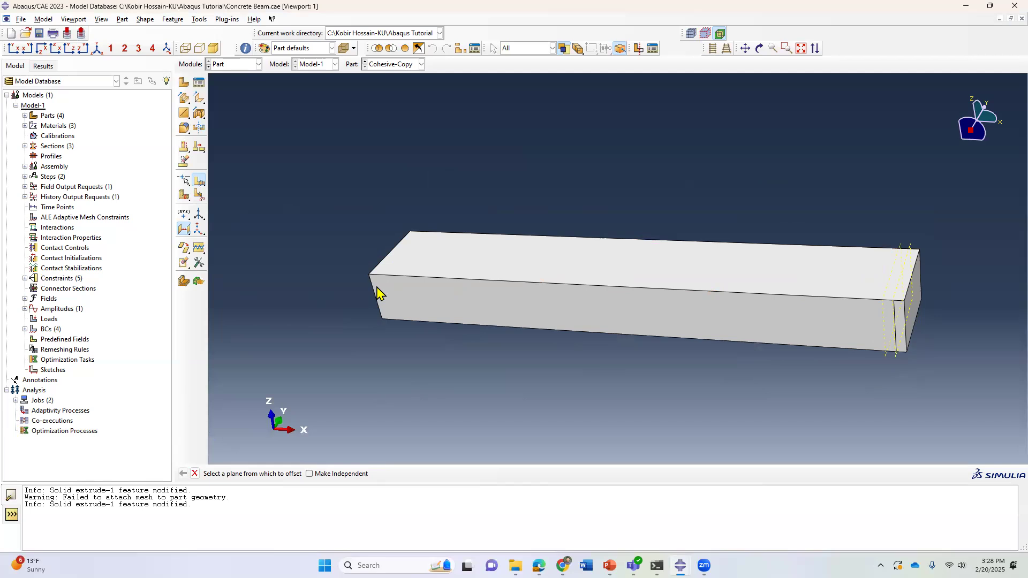
click(184, 230)
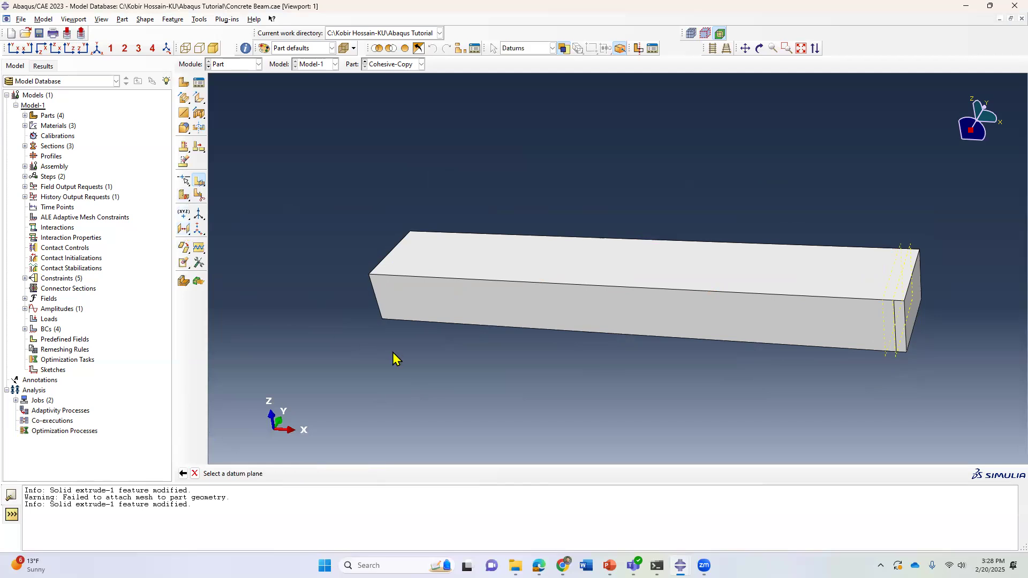
click(759, 49)
drag(878, 298, 413, 252)
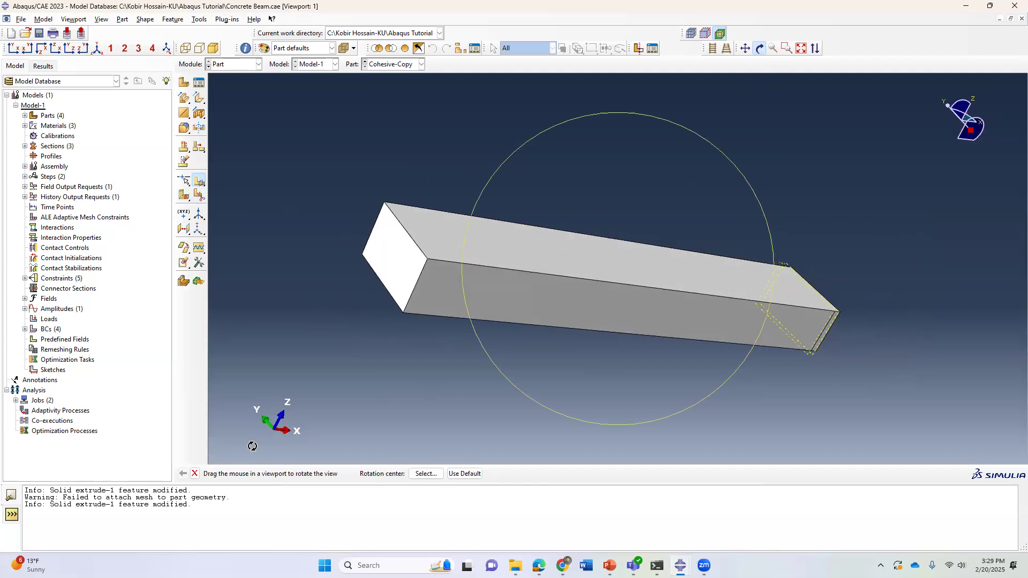
click(195, 474)
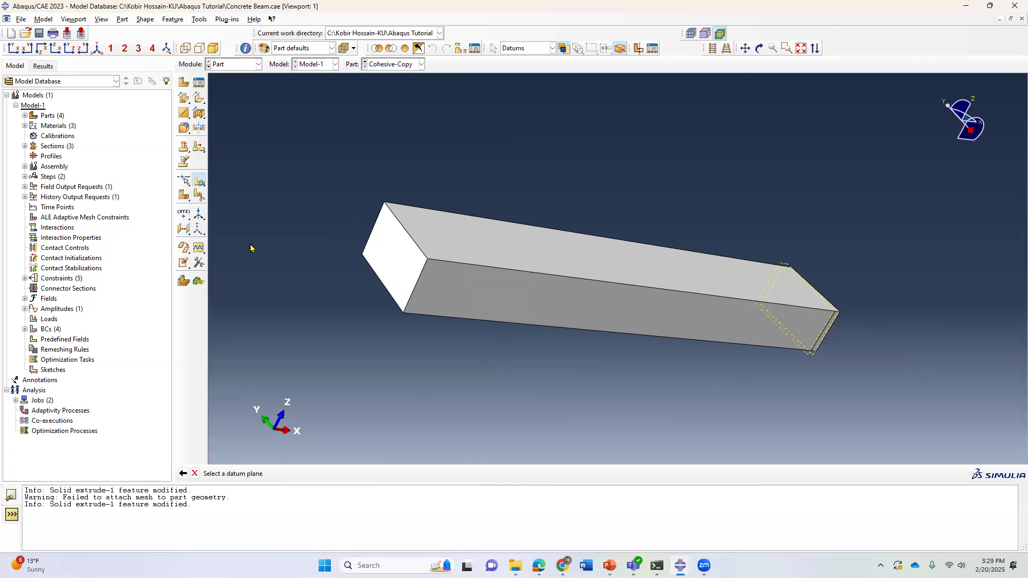
click(183, 230)
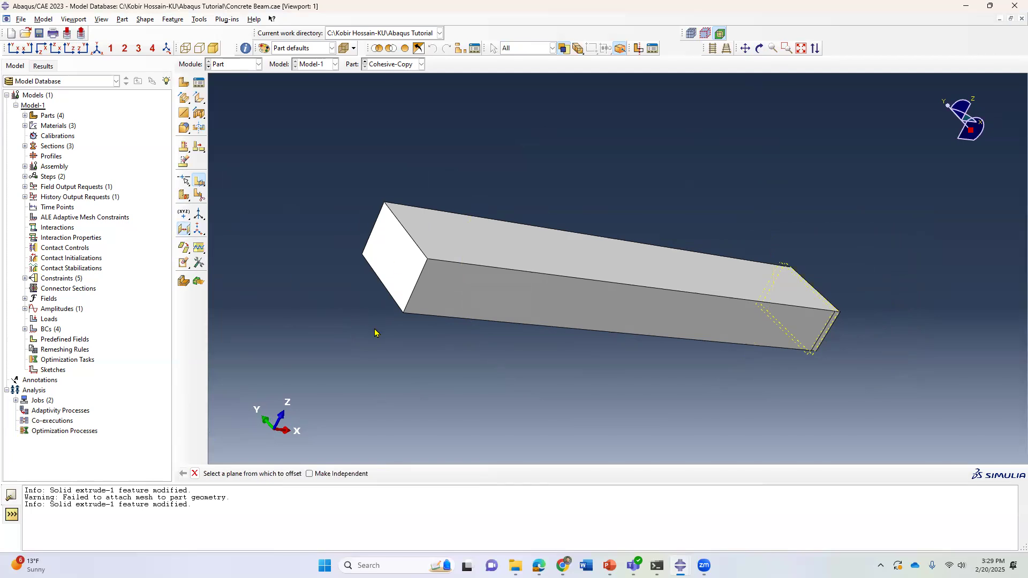
click(395, 268)
click(336, 473)
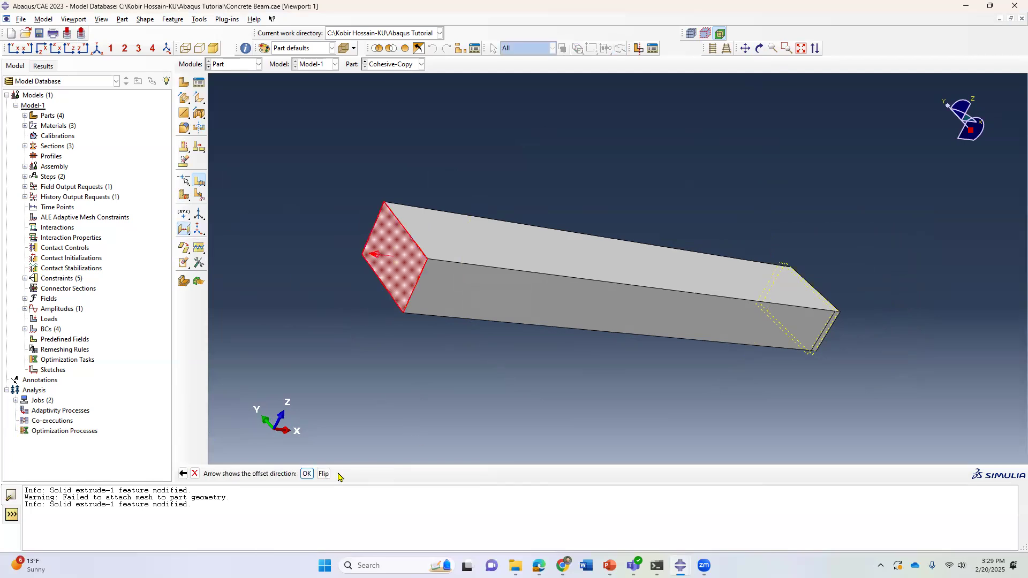
click(323, 474)
click(307, 474)
text(50)
key(Return)
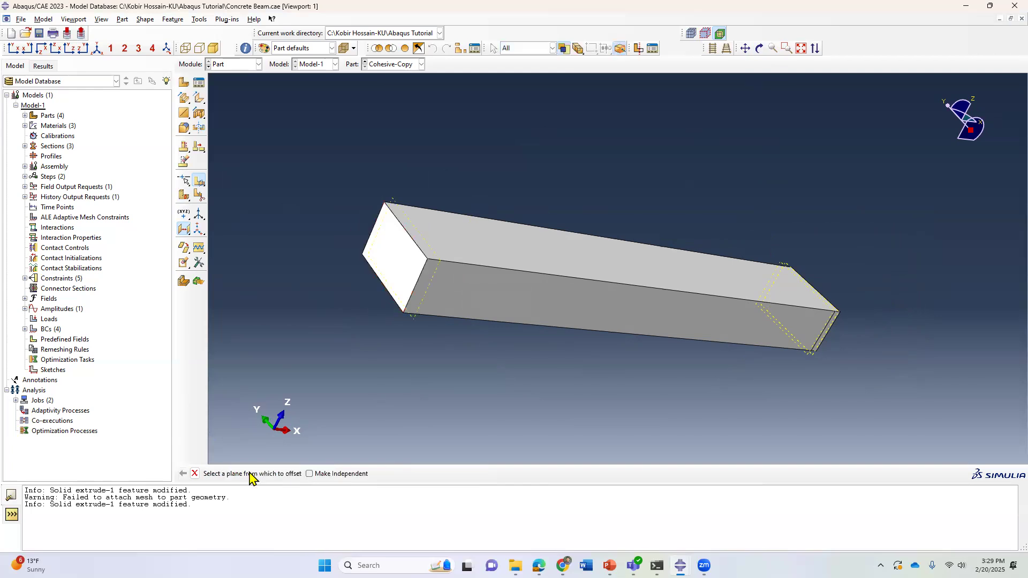
Create a datum plane offset 10 from the same opposite end face, flipped inward.
click(185, 231)
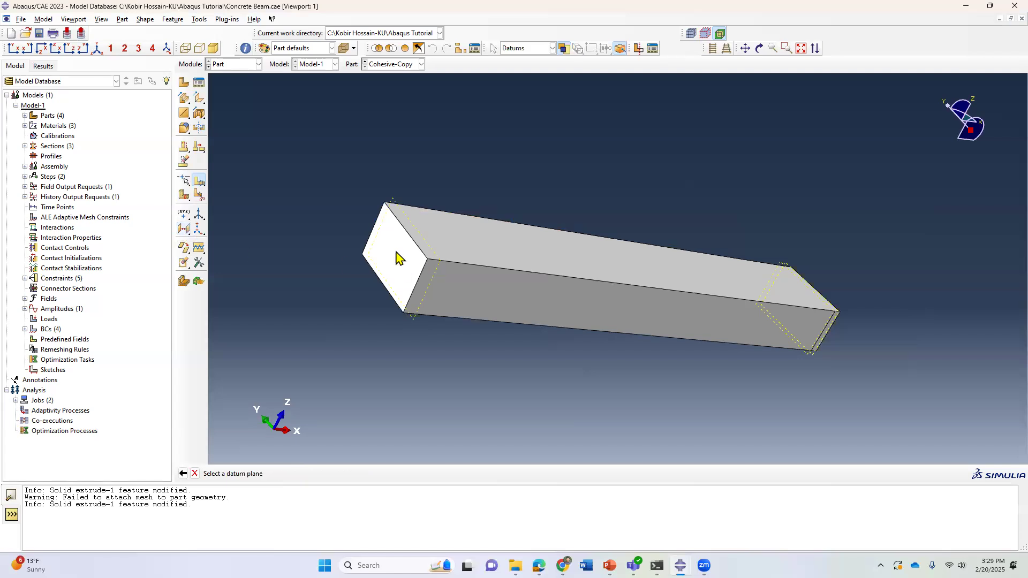
click(184, 229)
click(405, 260)
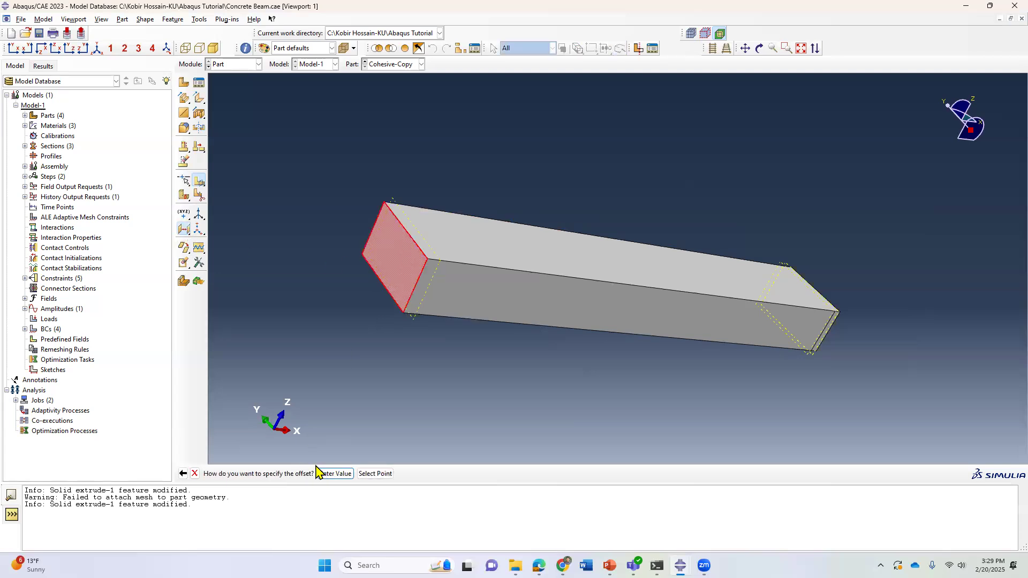
click(339, 473)
click(323, 474)
click(307, 474)
text(10)
key(Return)
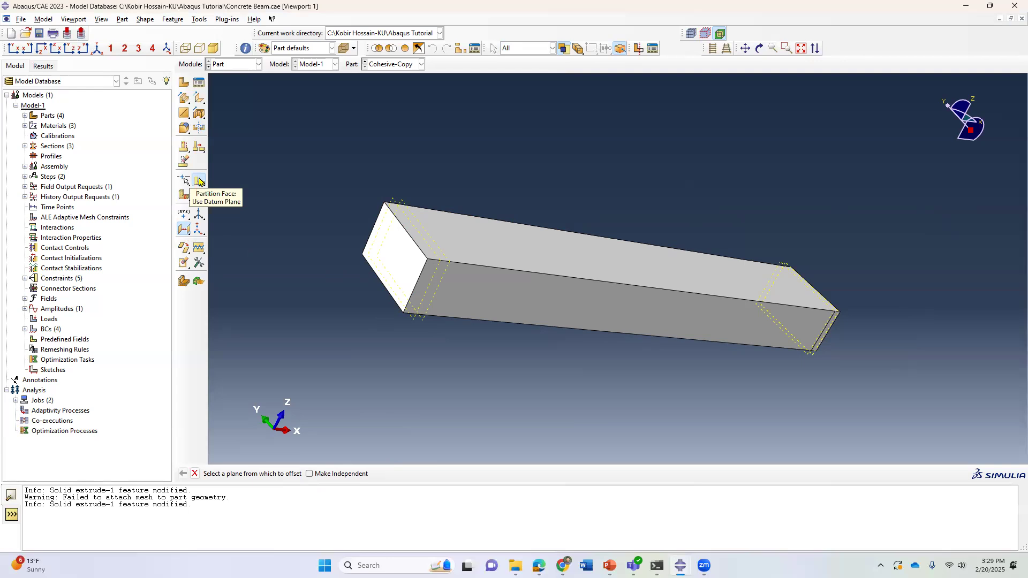
key(Escape)
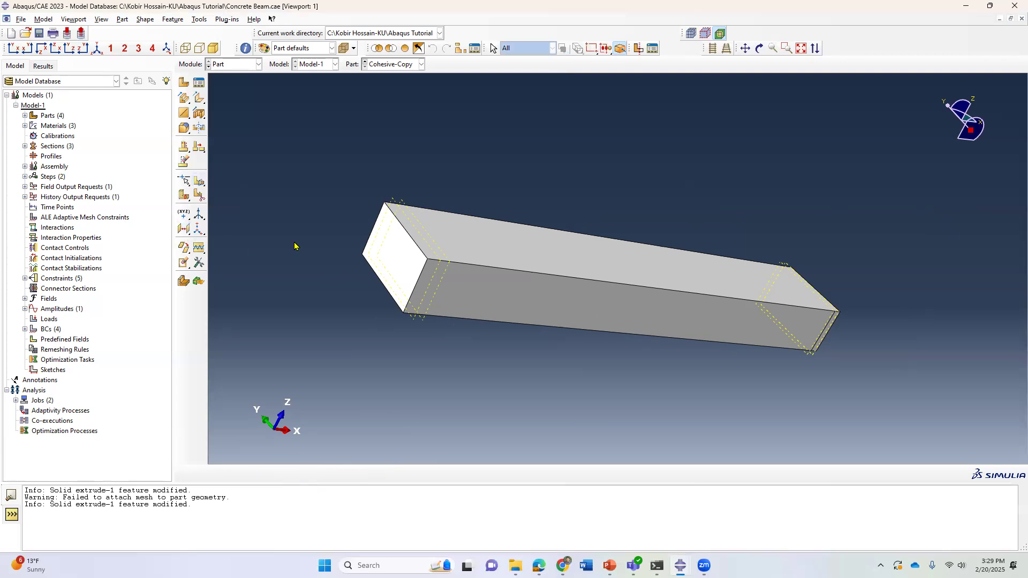
Partition the beam's front face using the outer datum plane near the opposite end.
click(199, 181)
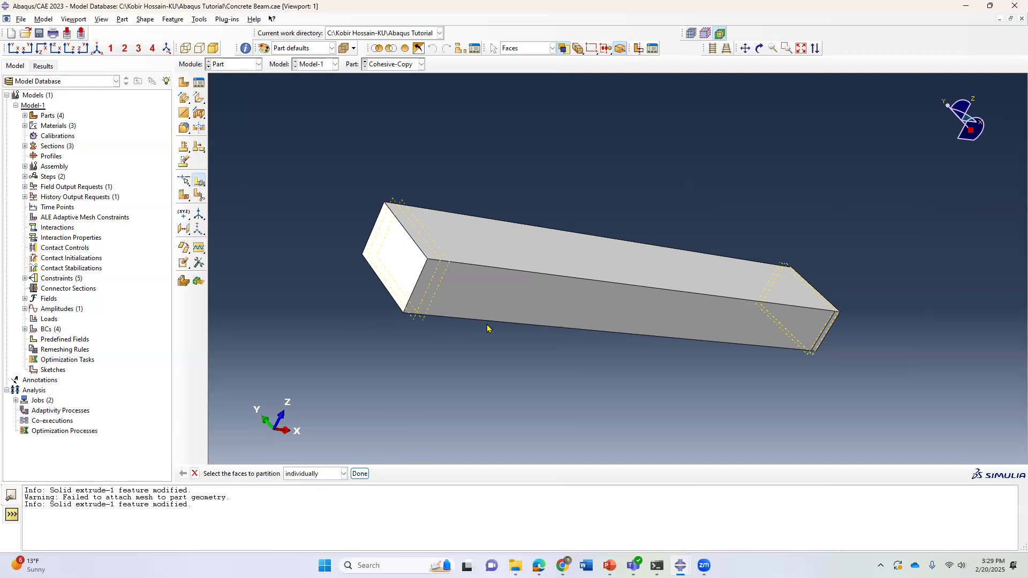
click(464, 288)
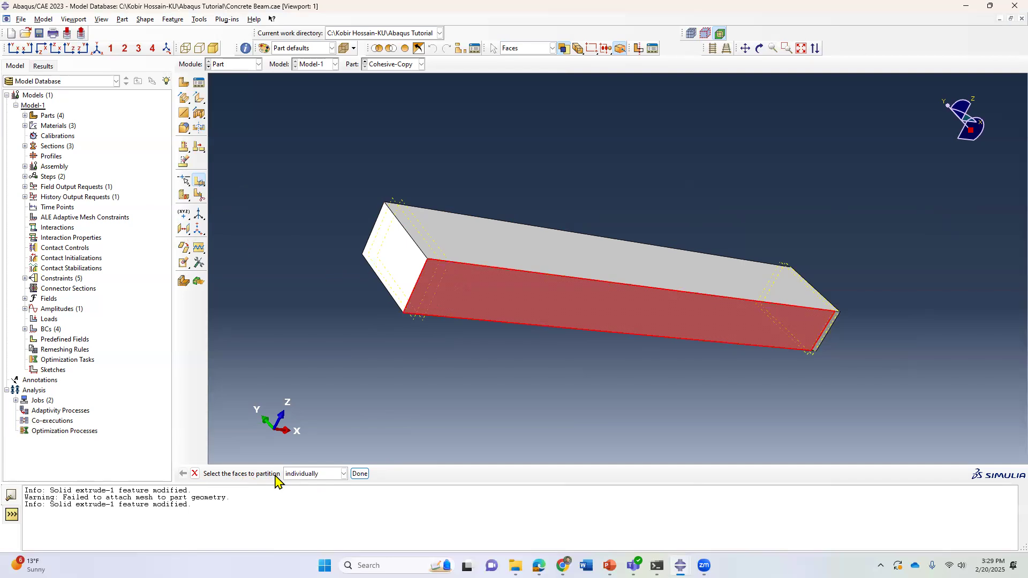
click(359, 474)
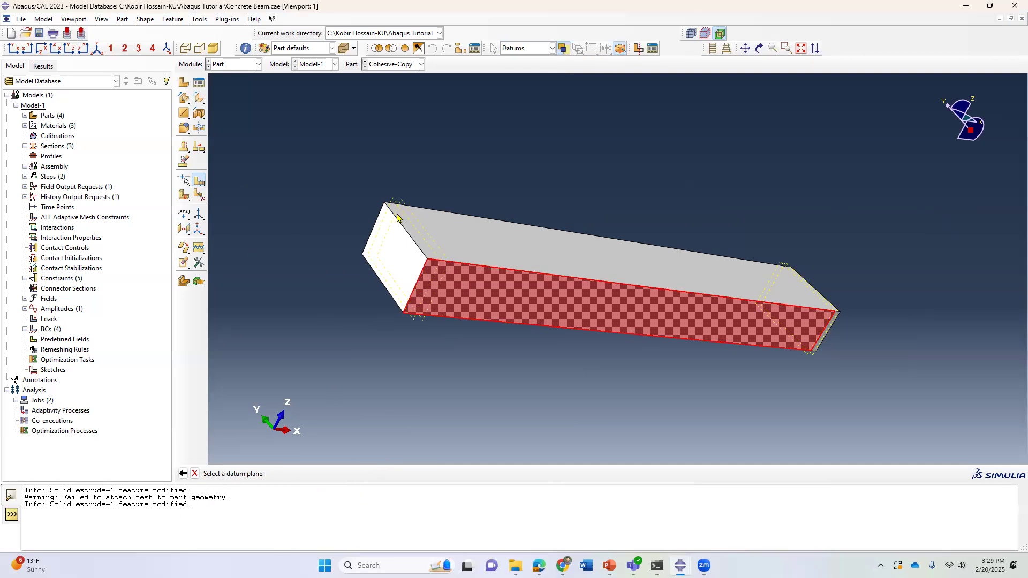
scroll(397, 216, down, 2)
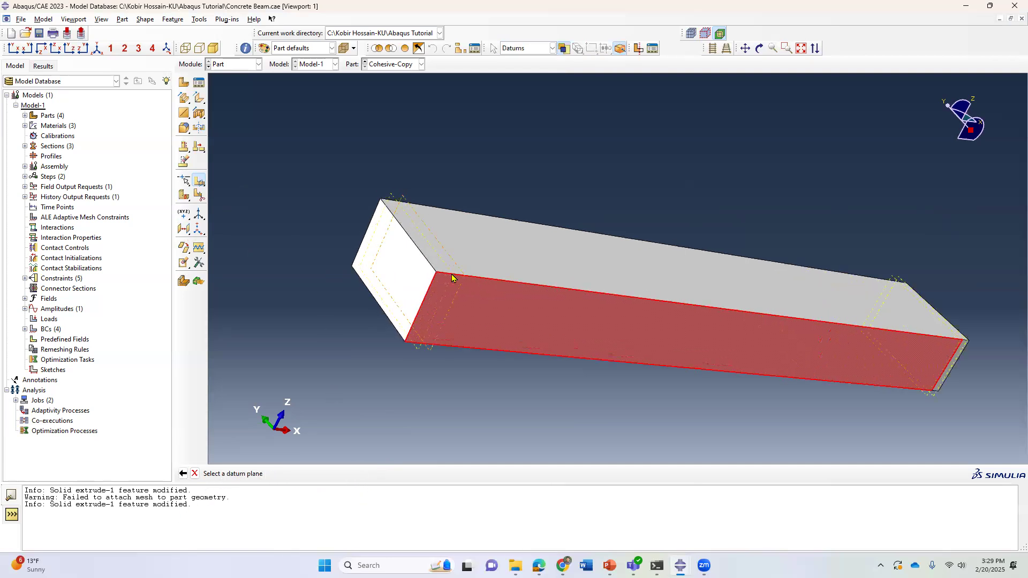
click(392, 196)
click(313, 474)
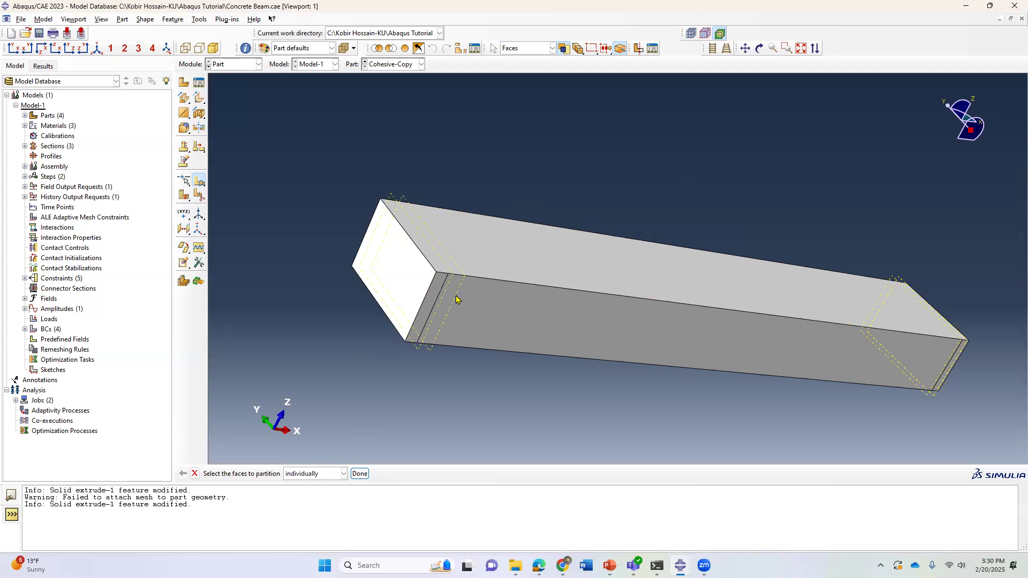
Partition the remaining front face region using the second datum plane near the opposite end.
click(525, 315)
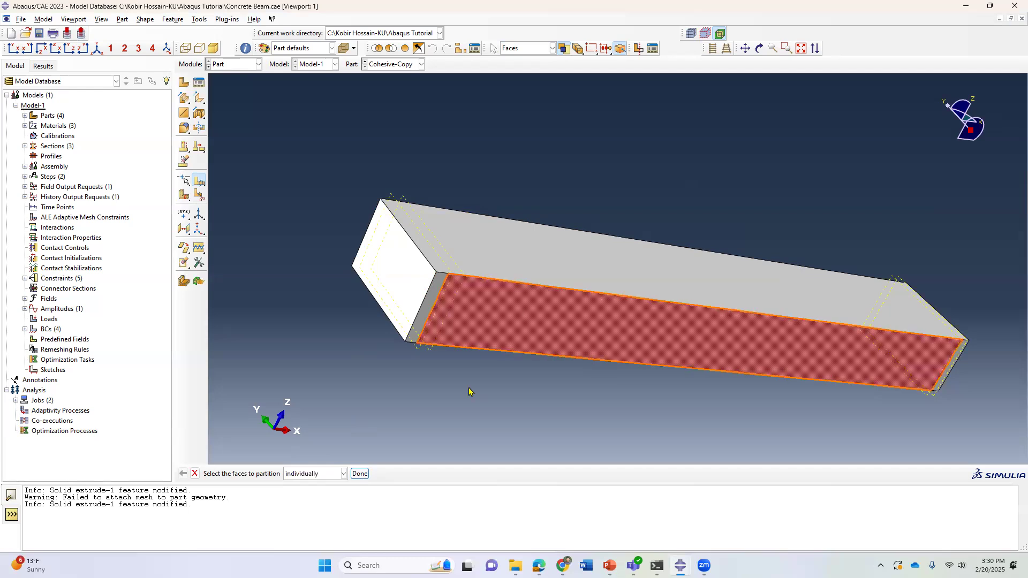
click(360, 473)
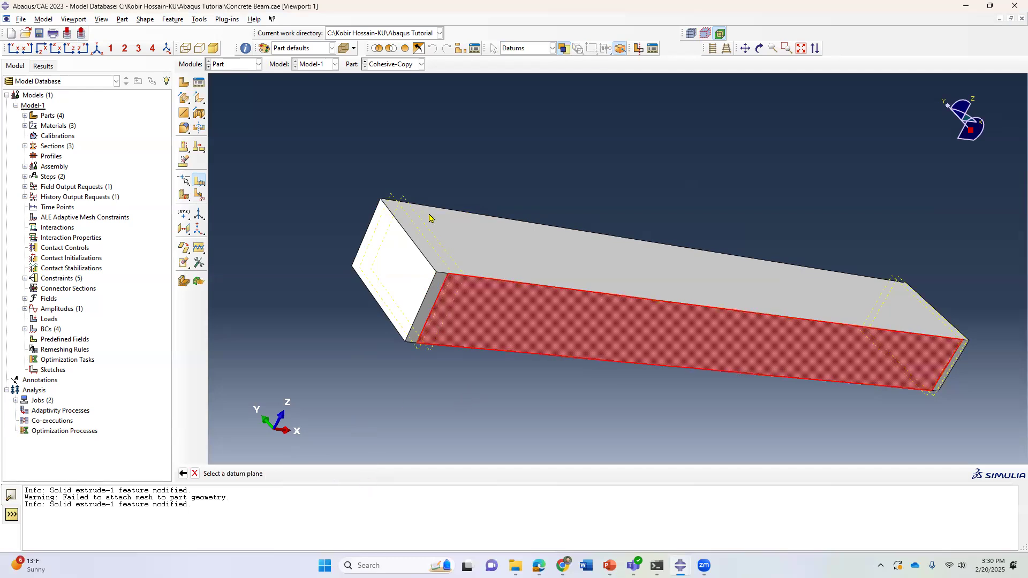
click(405, 200)
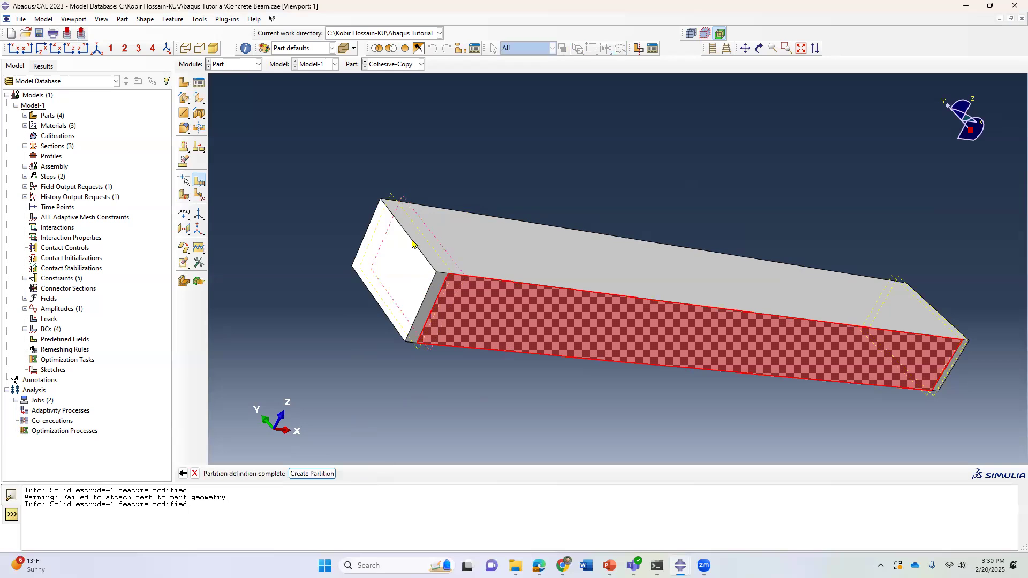
click(309, 474)
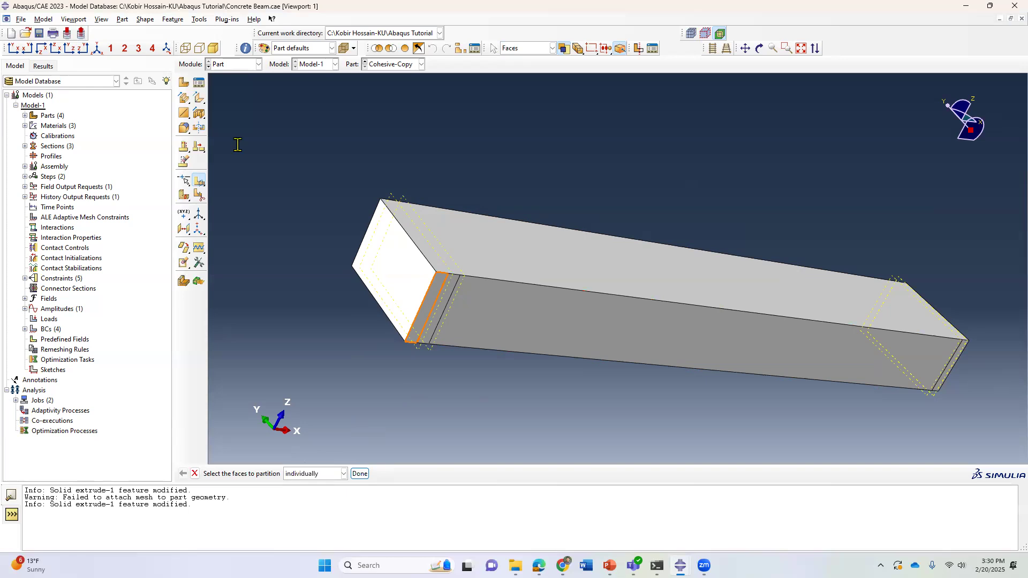
Partition the front face's long middle region using a datum plane near the first end.
click(788, 355)
click(360, 474)
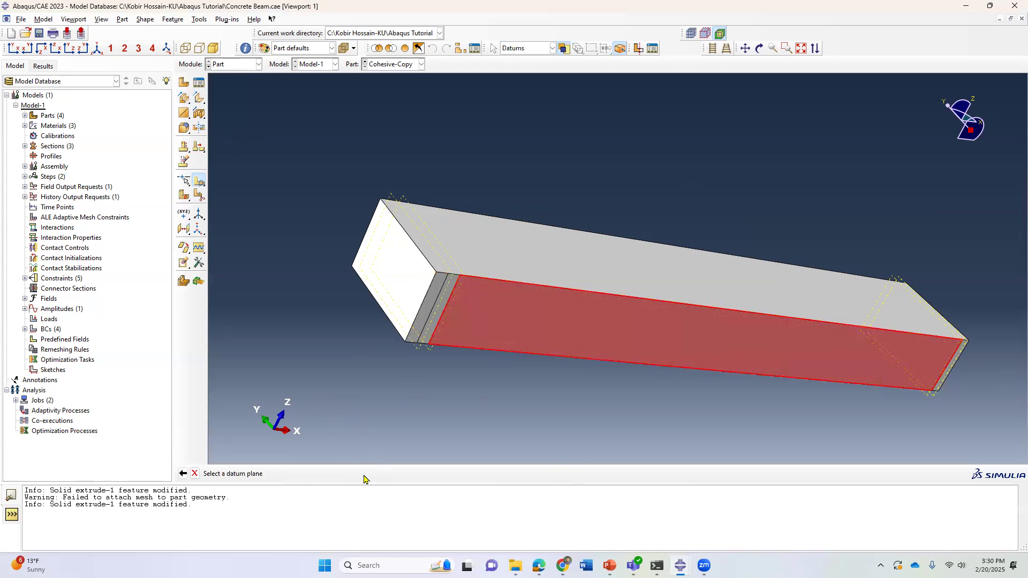
click(892, 279)
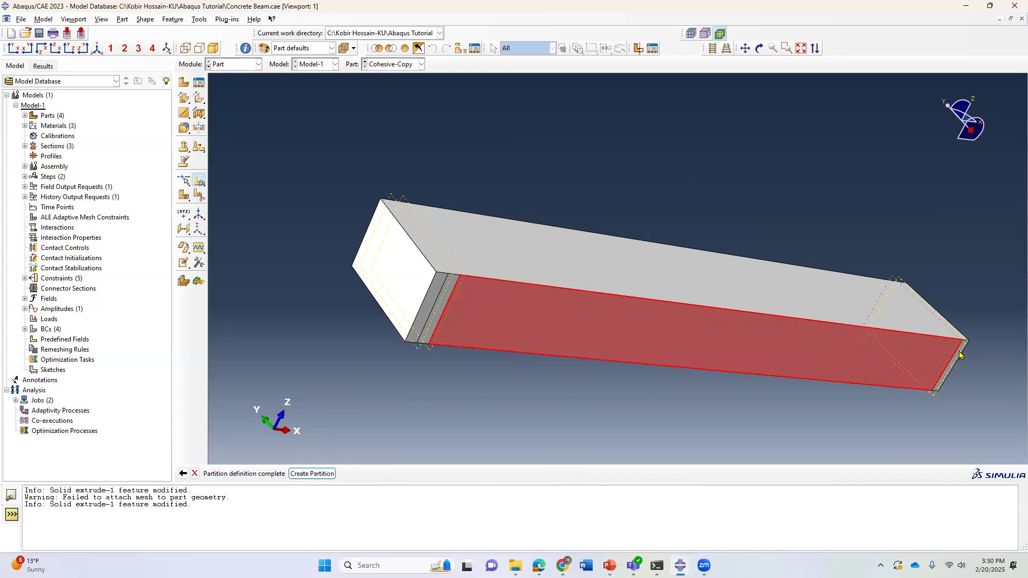
click(312, 473)
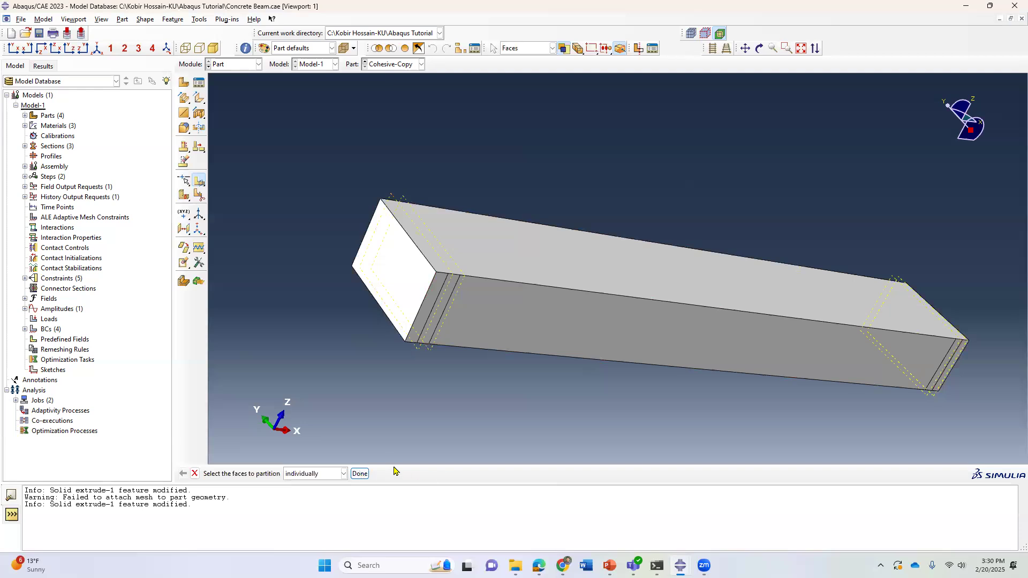
Create a datum plane offset 1500 from the beam's end face, flipped inward toward midspan.
scroll(984, 389, up, 2)
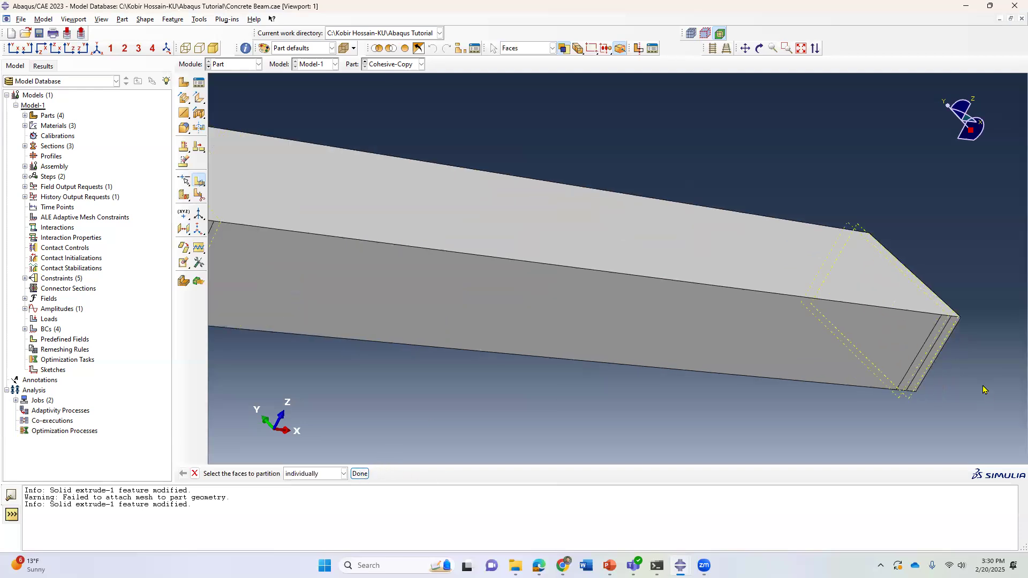
click(100, 49)
click(759, 49)
drag(643, 257, 853, 330)
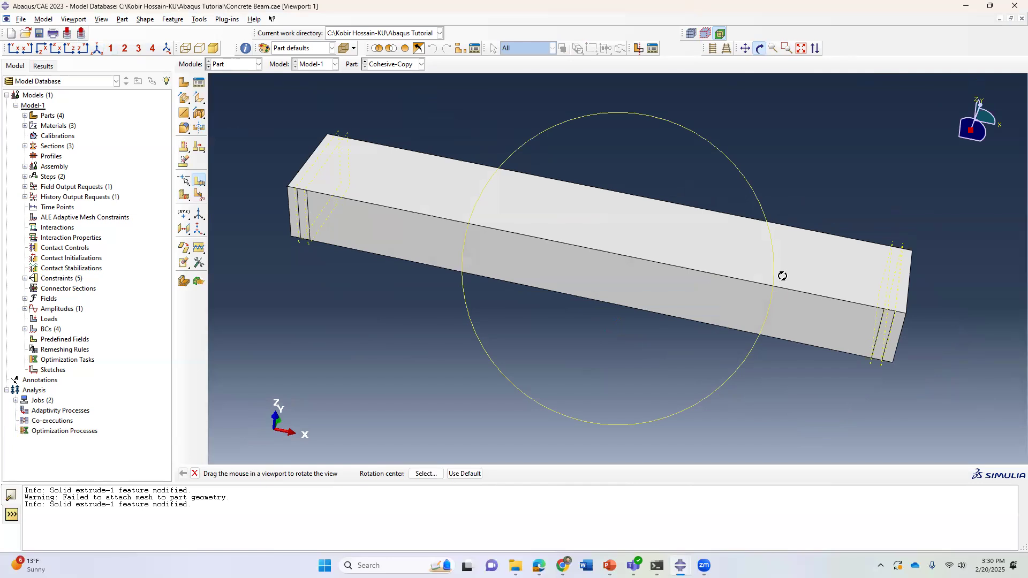
drag(782, 275, 755, 248)
drag(588, 223, 696, 320)
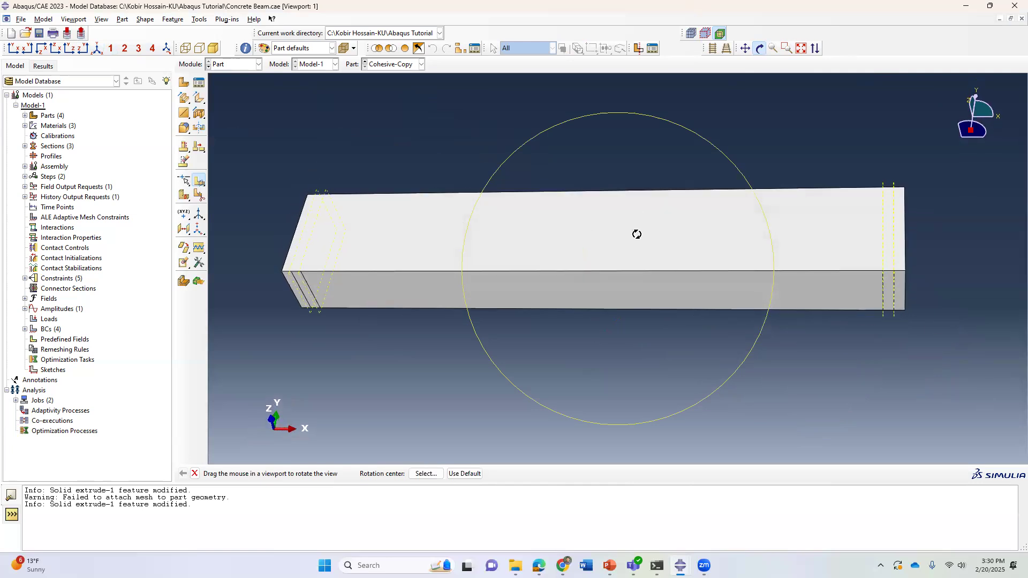
drag(637, 234, 603, 220)
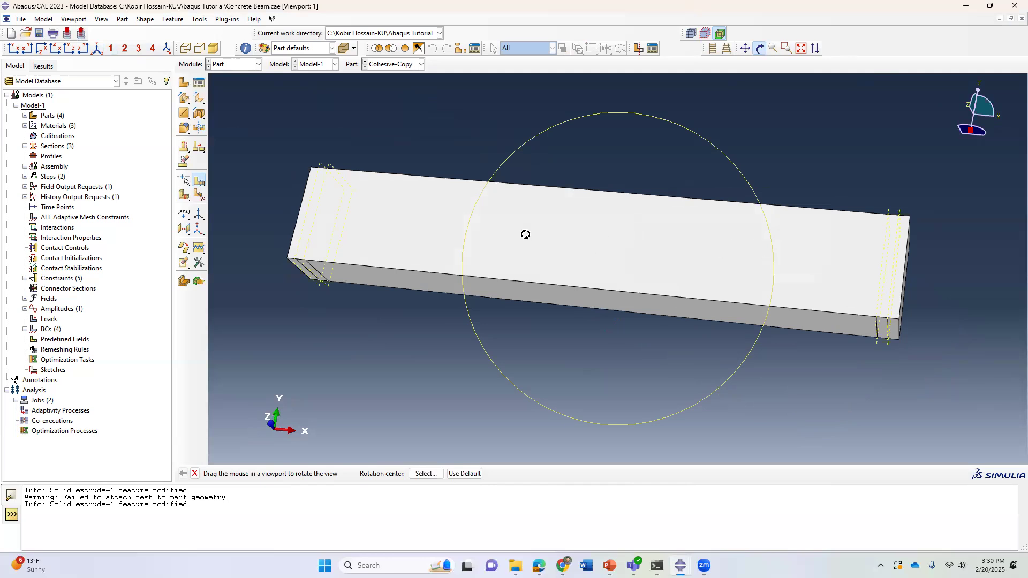
drag(525, 233, 611, 254)
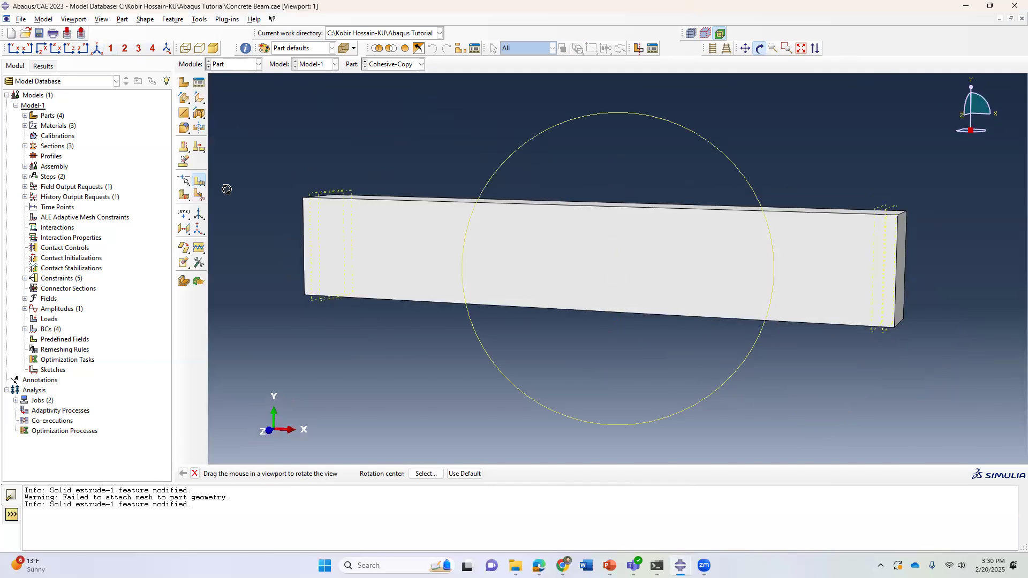
drag(608, 222, 599, 278)
click(184, 228)
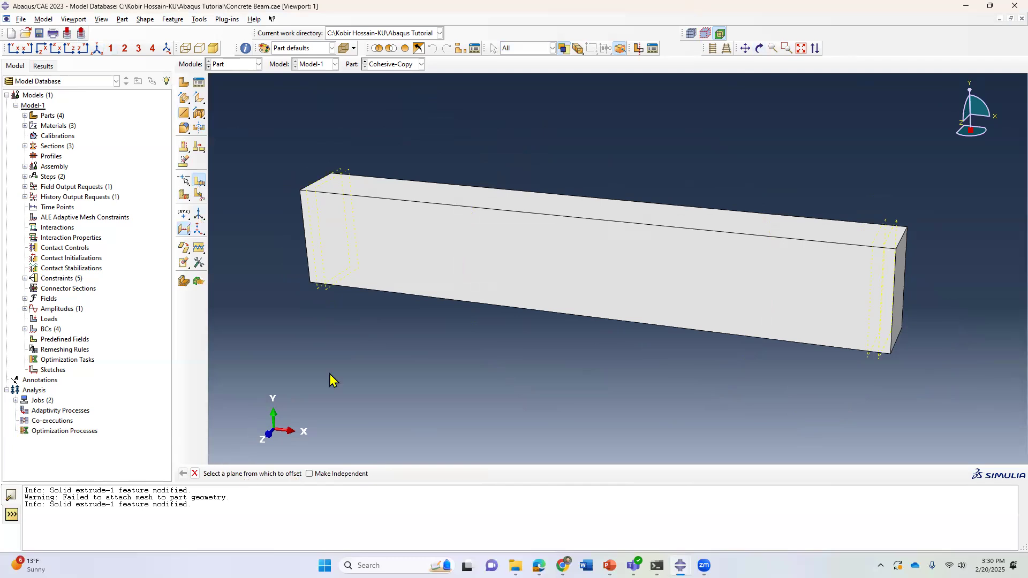
click(900, 287)
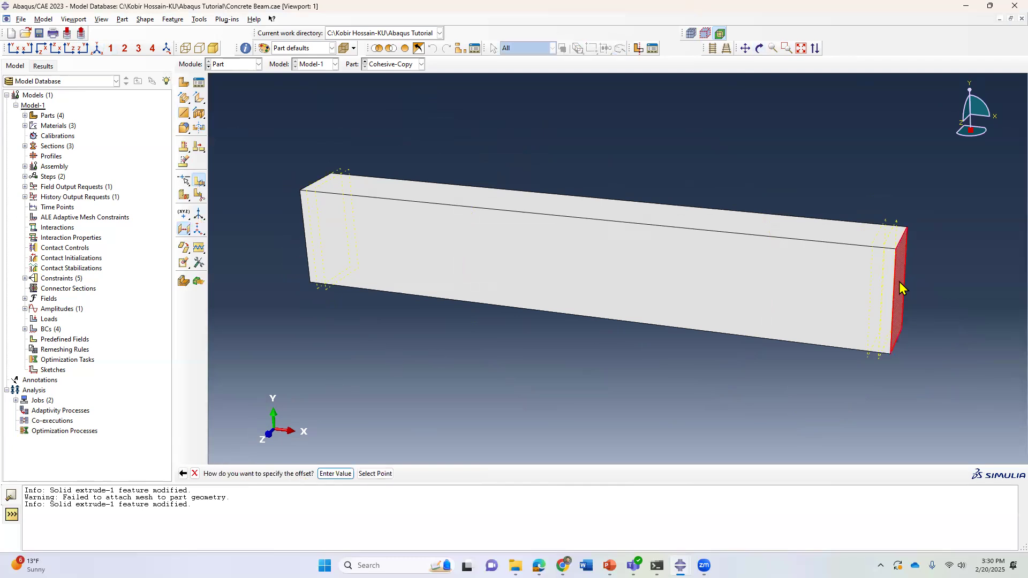
click(336, 473)
click(324, 473)
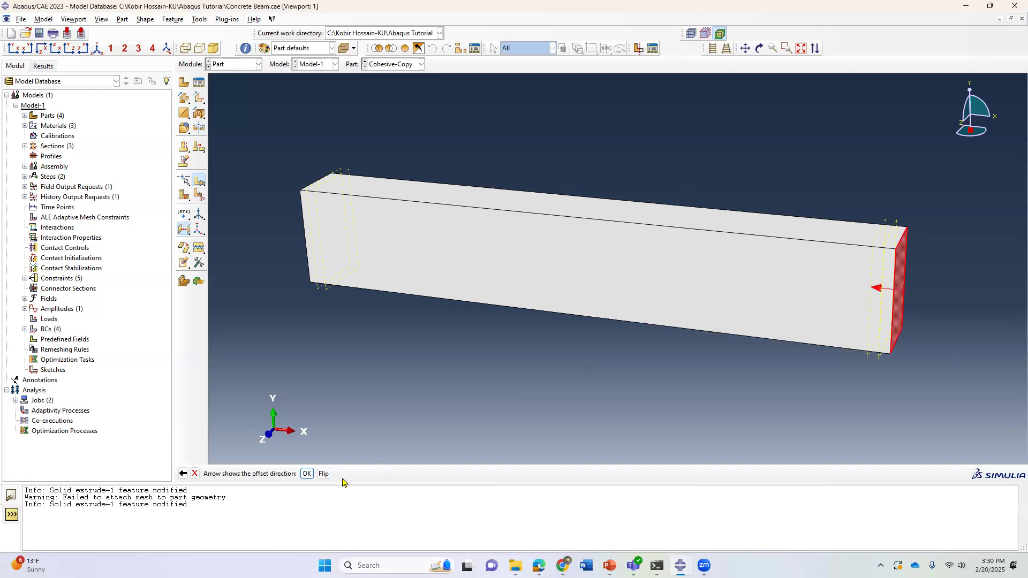
click(304, 474)
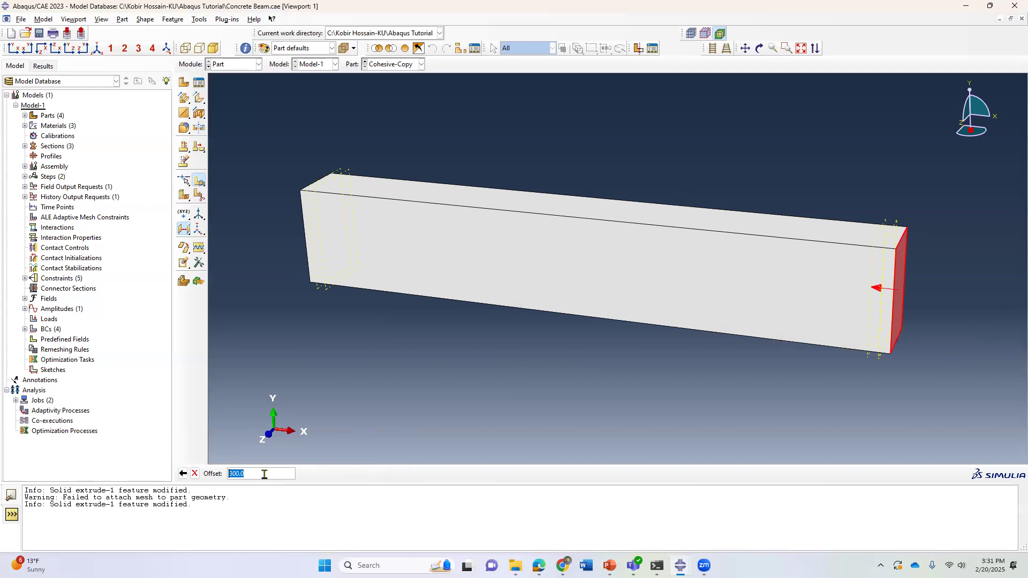
text(1500)
key(Return)
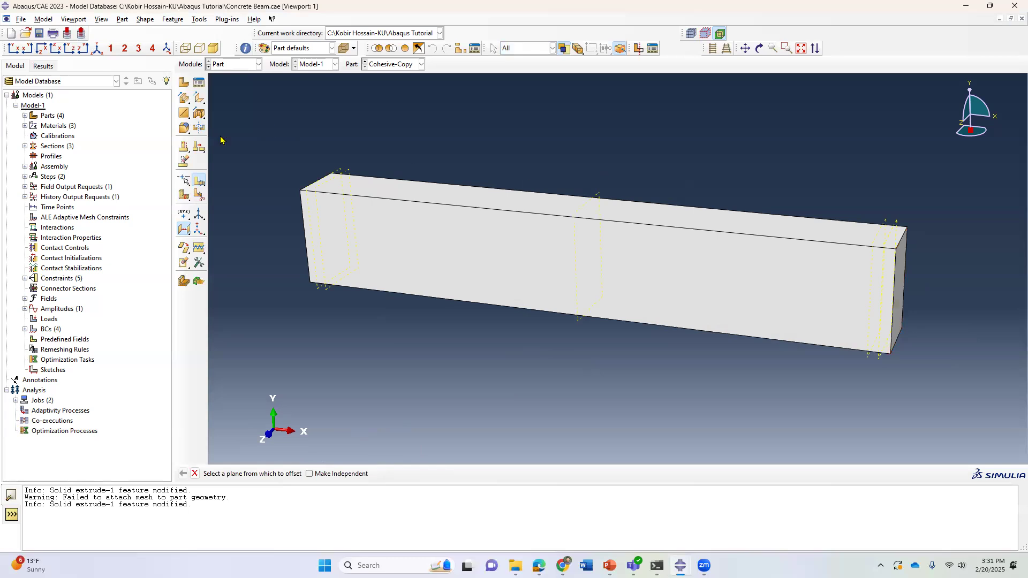
Partition the beam's cell at midspan using the middle datum plane.
click(183, 196)
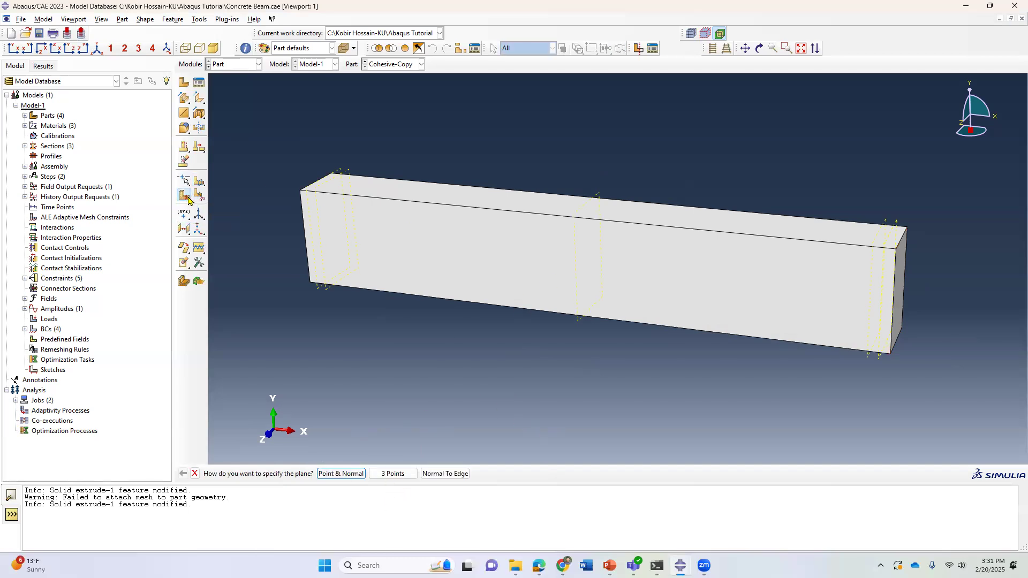
drag(188, 201, 221, 200)
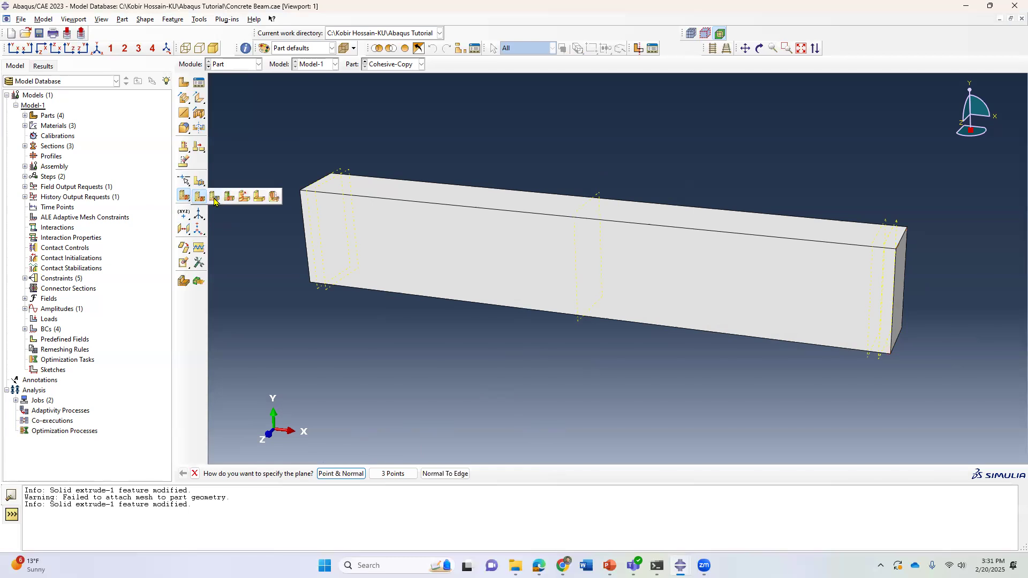
click(214, 200)
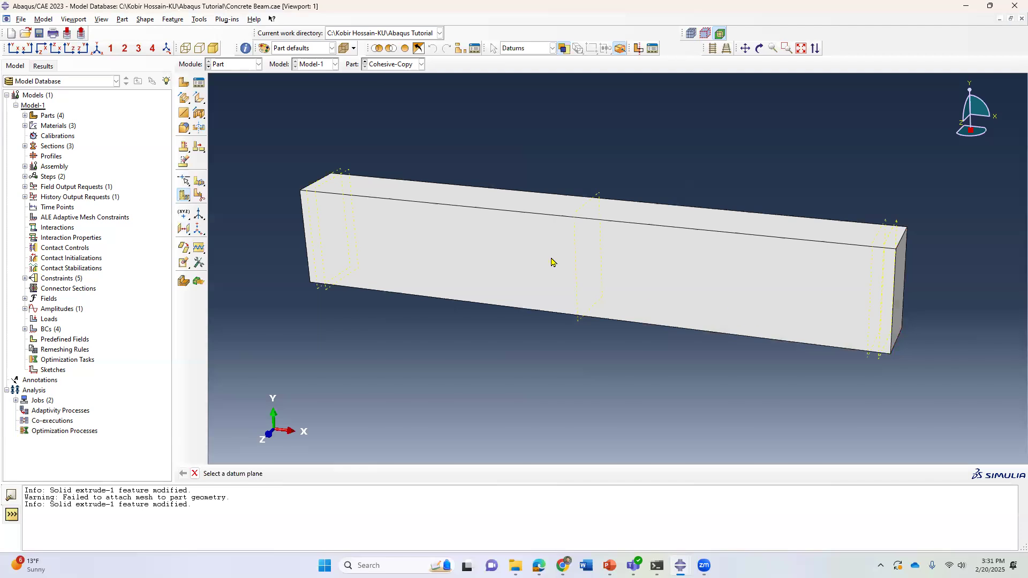
click(597, 196)
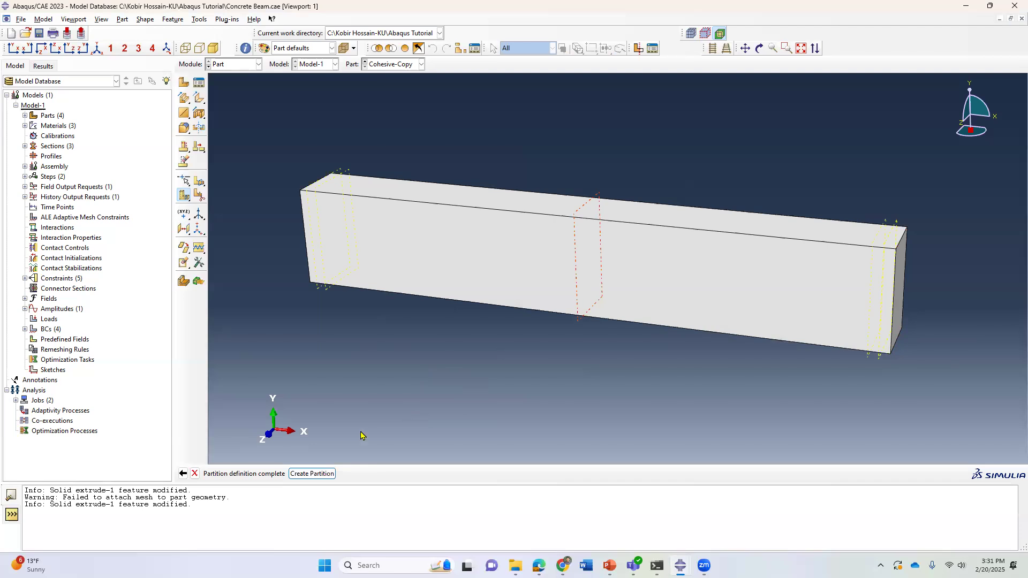
click(312, 473)
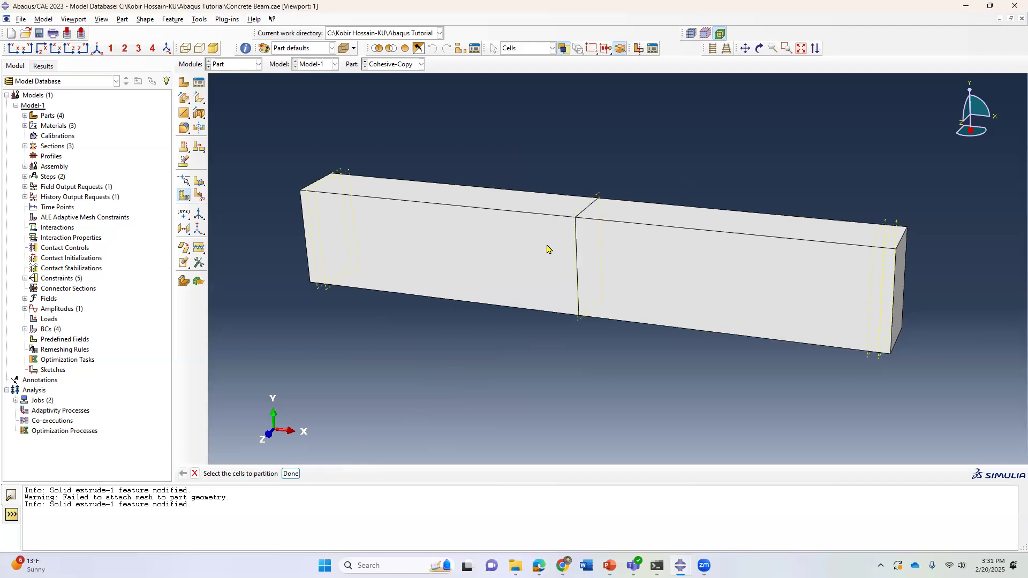
Select each half of the beam in turn to check the cells created by the midspan partition.
scroll(629, 207, down, 2)
click(586, 316)
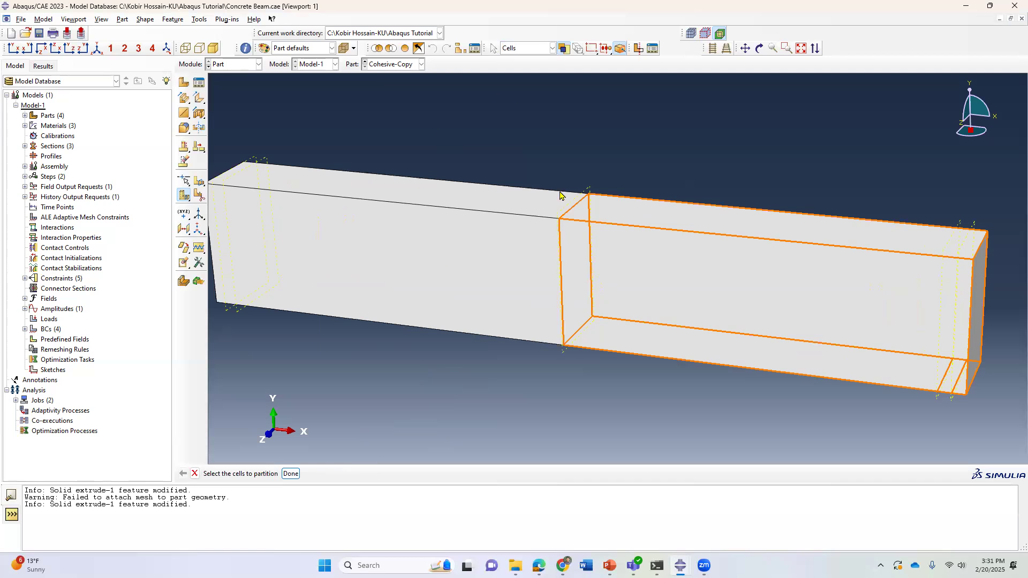
click(644, 171)
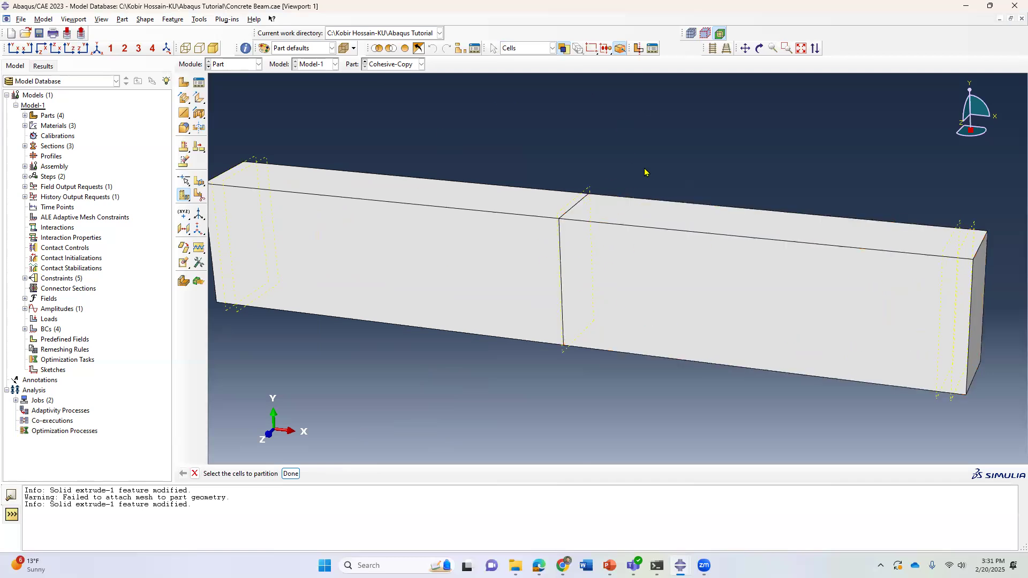
scroll(762, 196, up, 3)
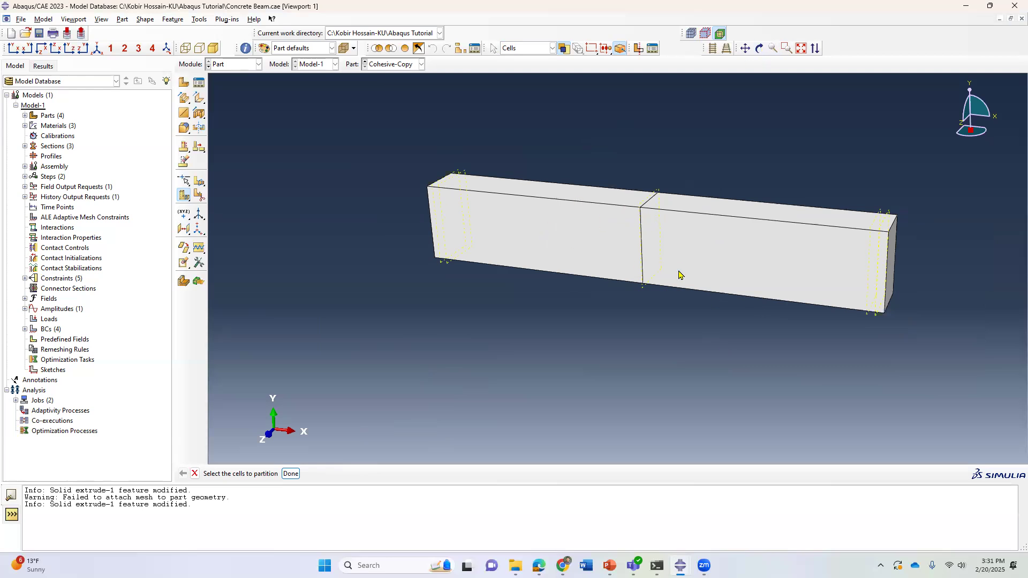
click(589, 250)
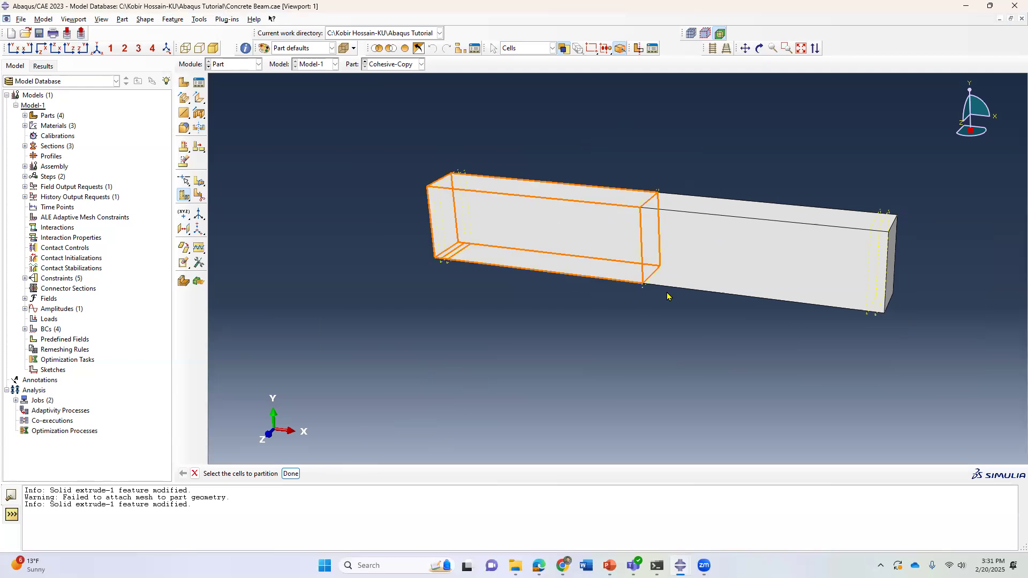
Rotate the view to examine the partition lines around the beam from different angles.
click(760, 48)
drag(651, 238, 594, 250)
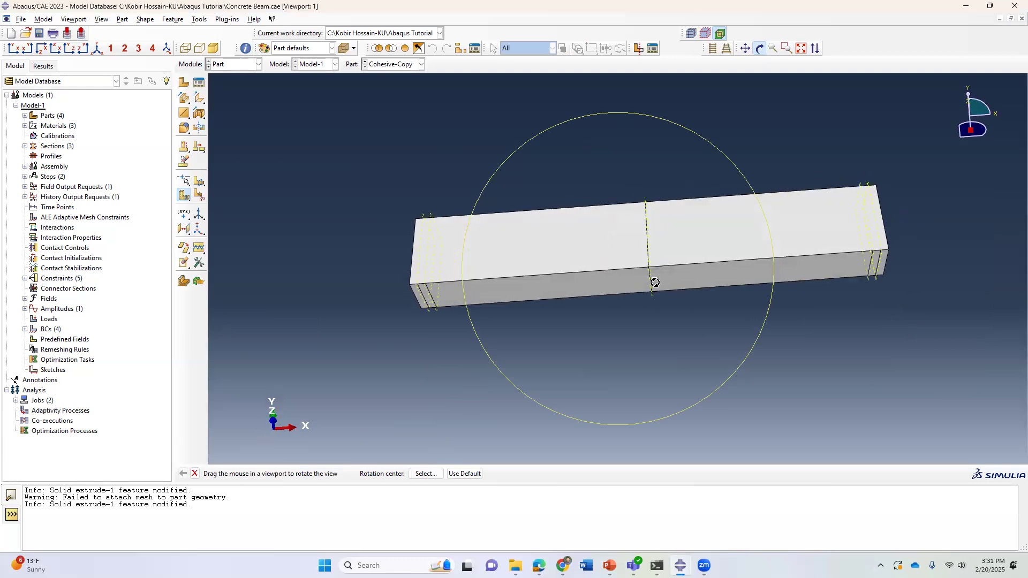
drag(654, 282, 658, 261)
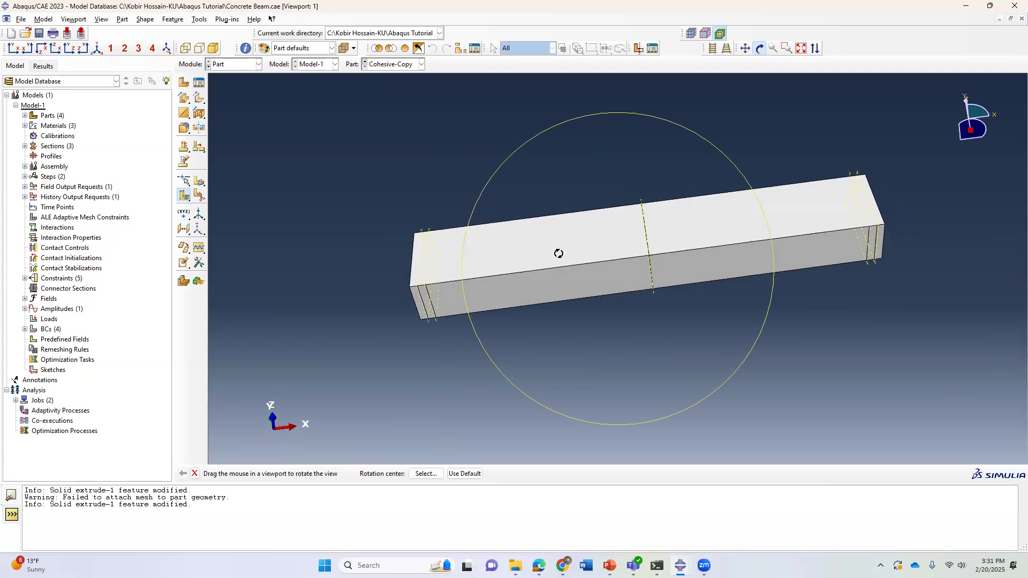
drag(601, 249, 615, 215)
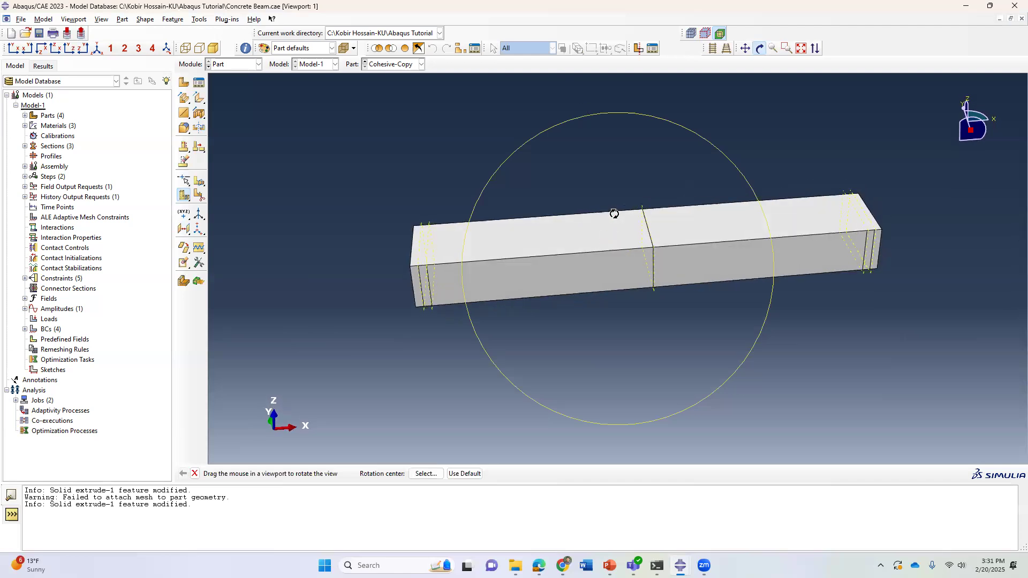
drag(720, 236, 688, 273)
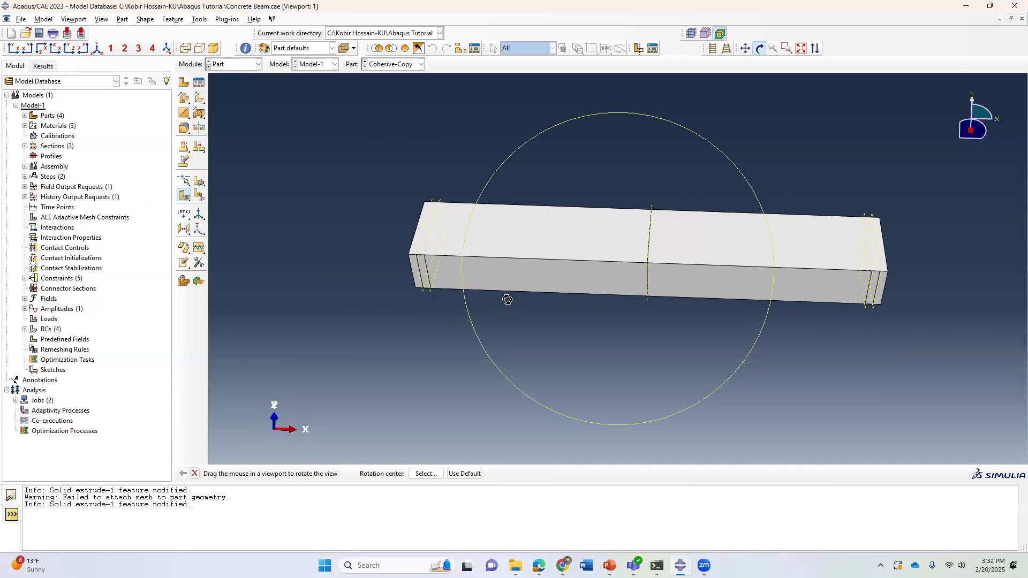
middle_click(669, 305)
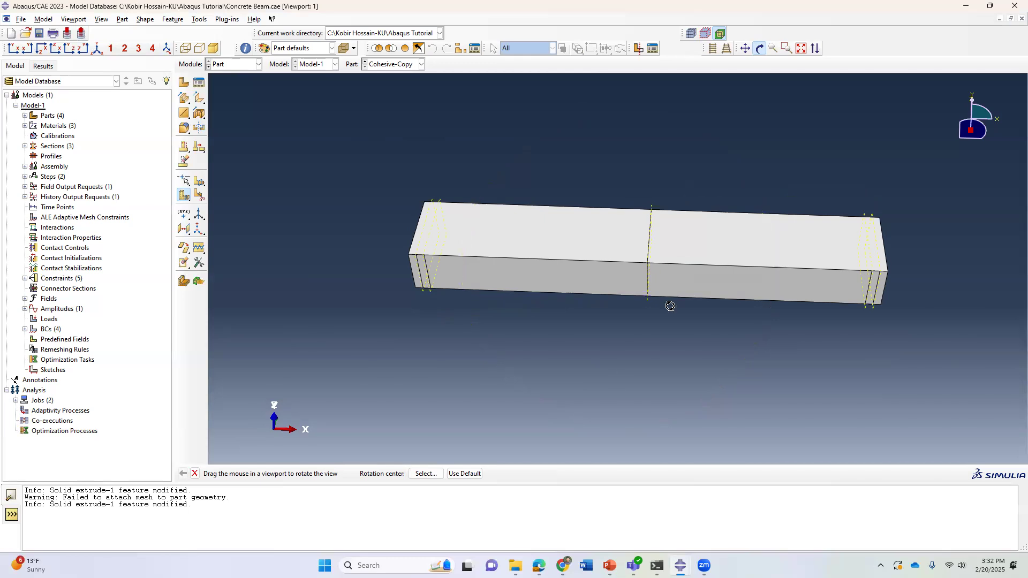